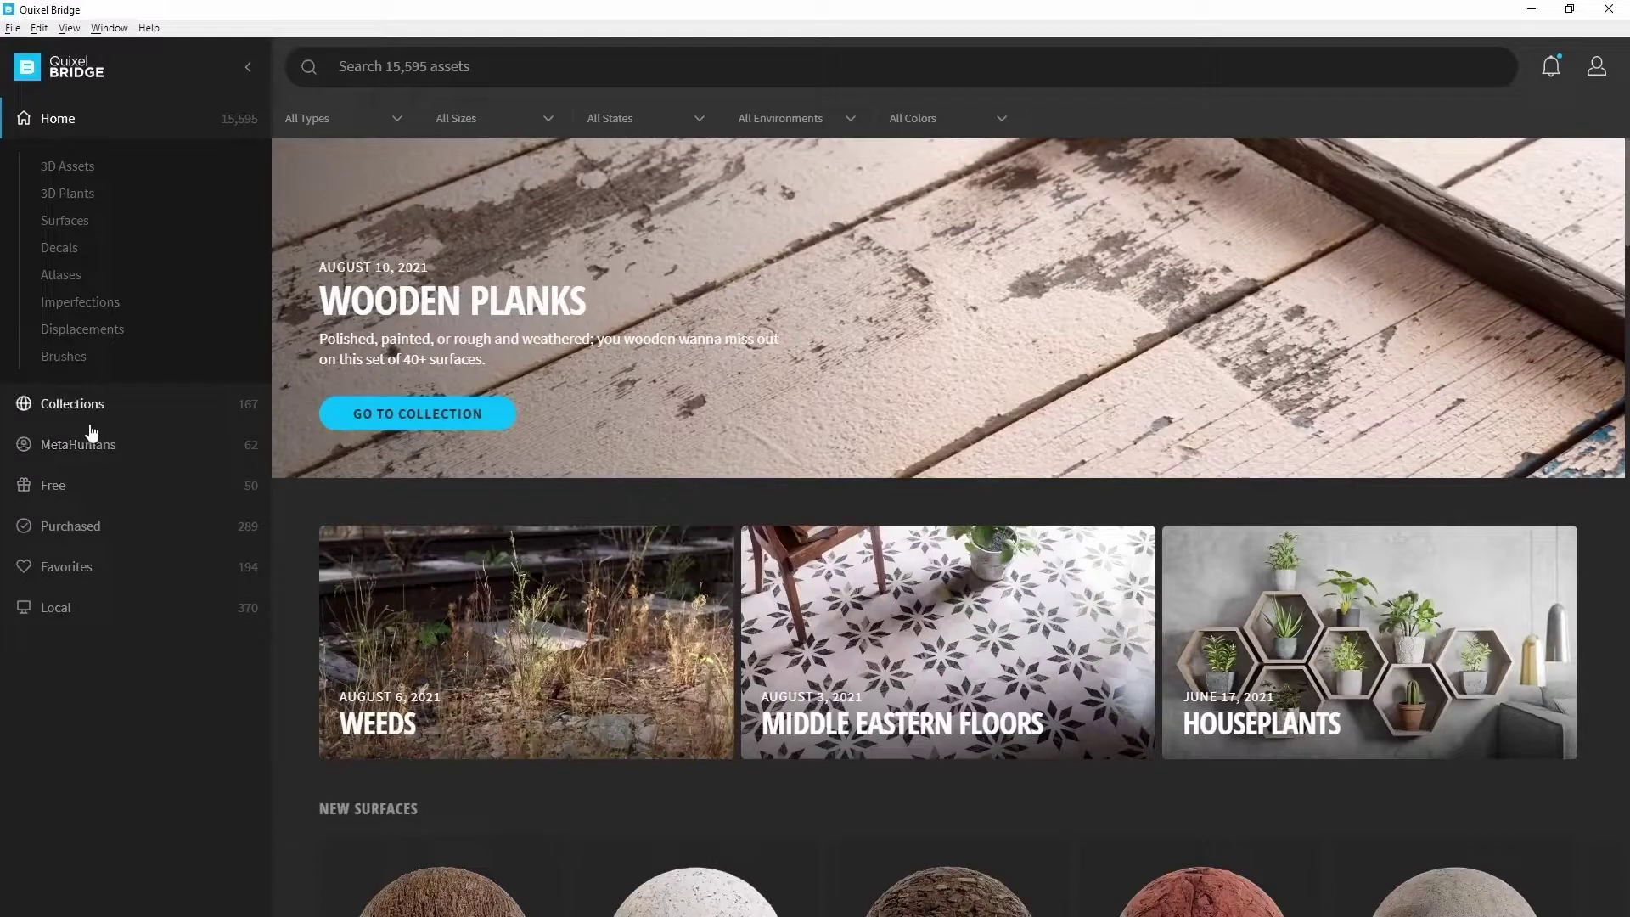
# Step: Select the MetaHuman Trey in the My MetaHumans collection and set its download resolution to 2K
pyautogui.click(140, 444)
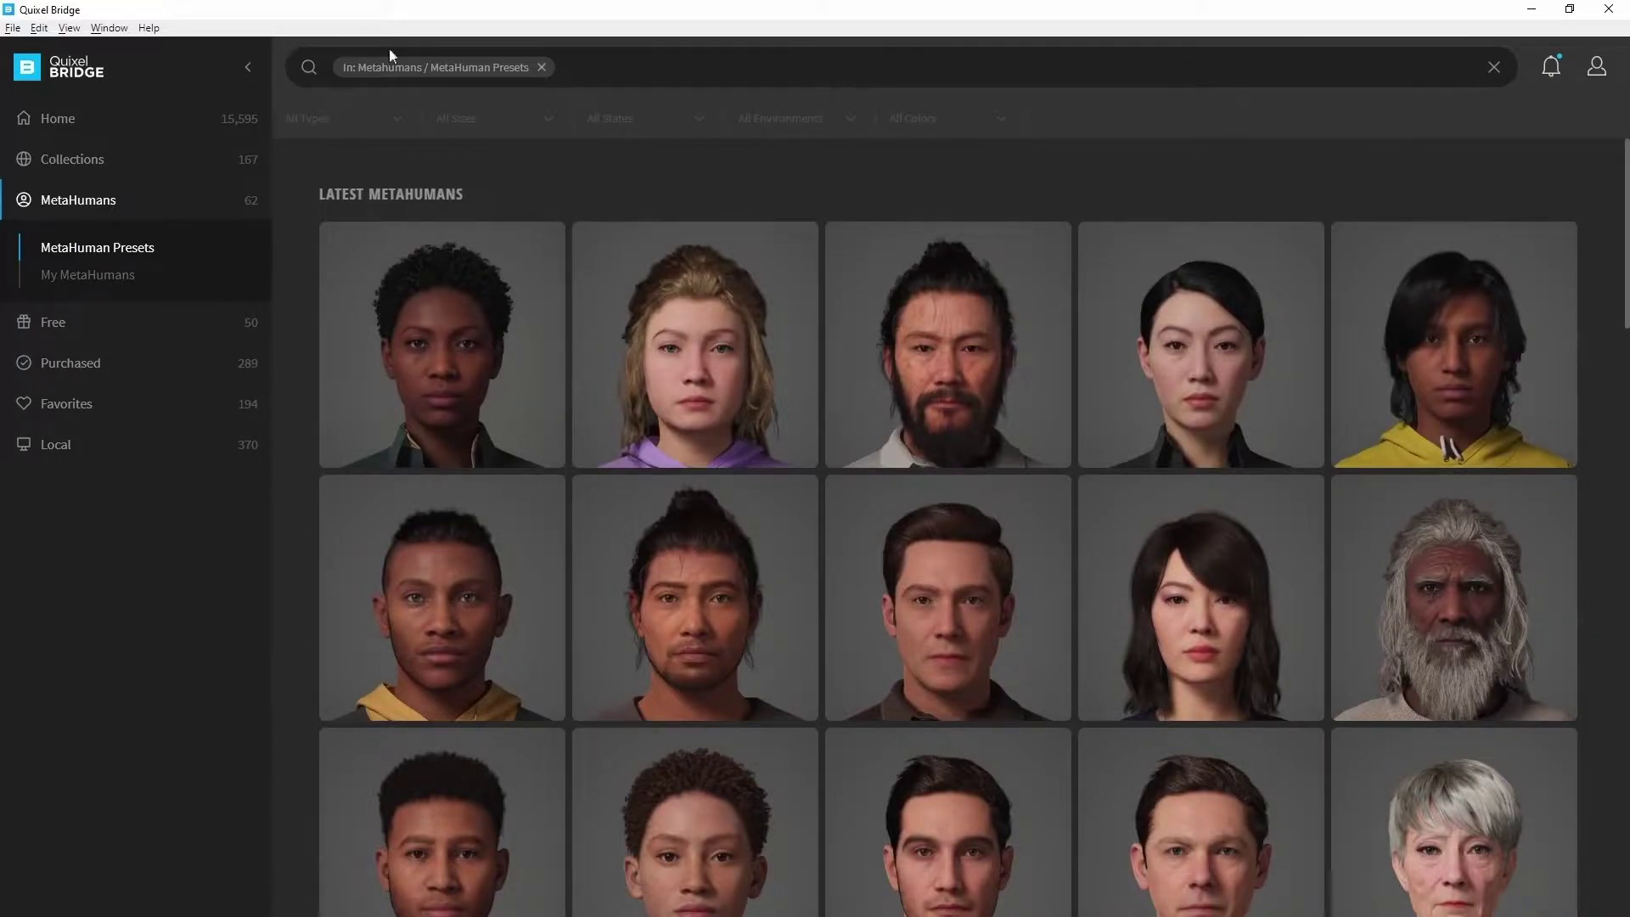
pyautogui.click(87, 275)
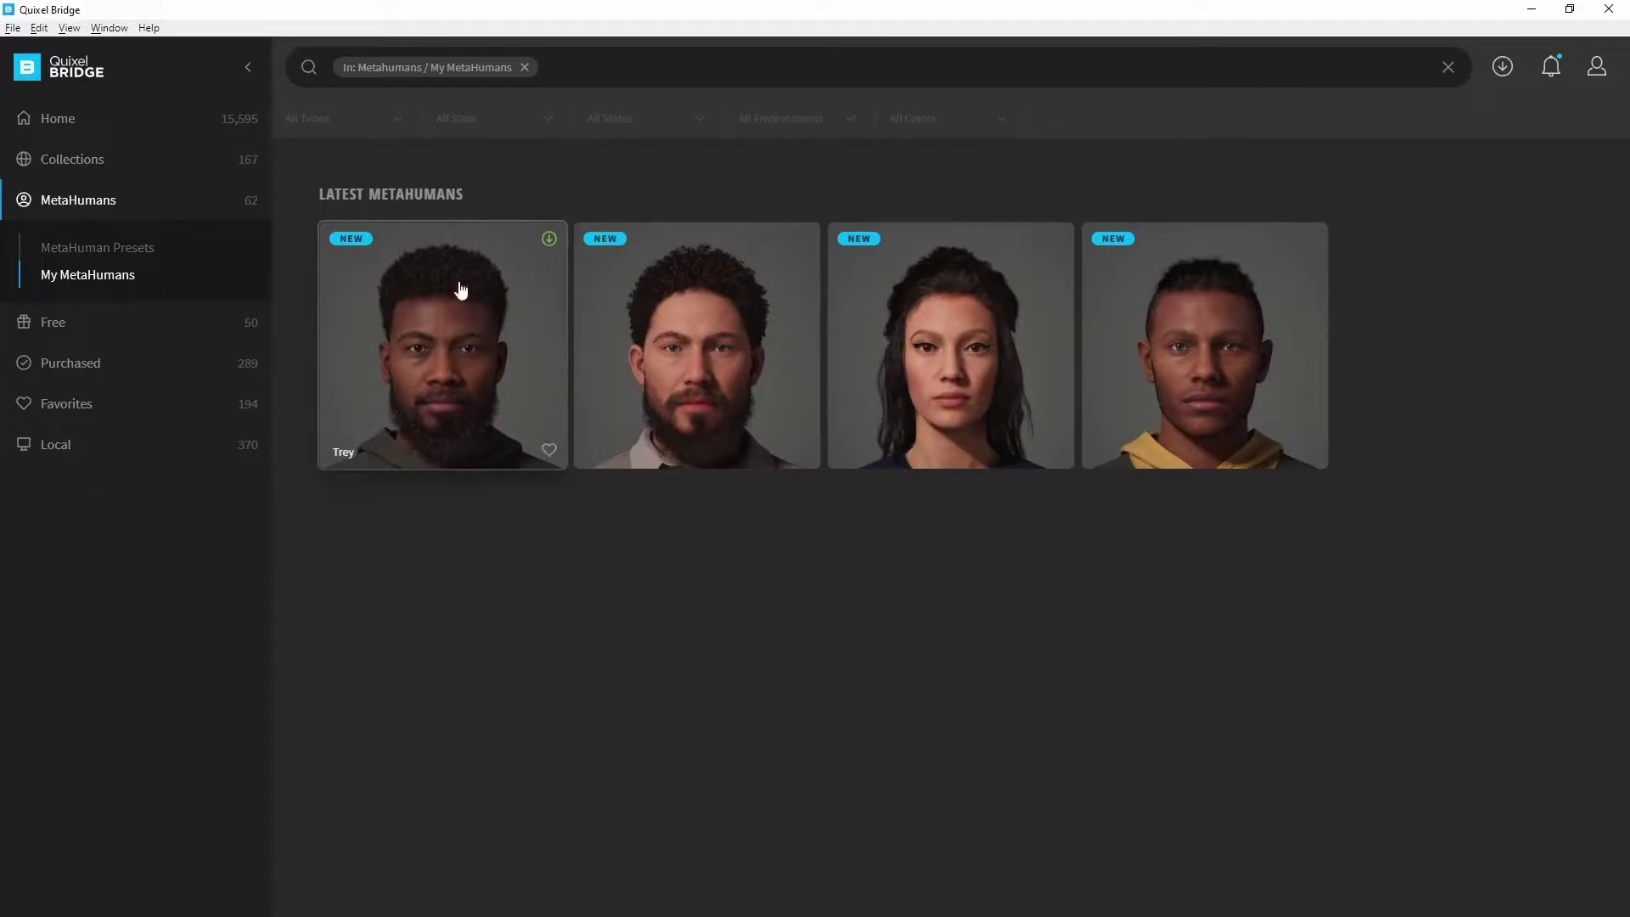
pyautogui.click(441, 323)
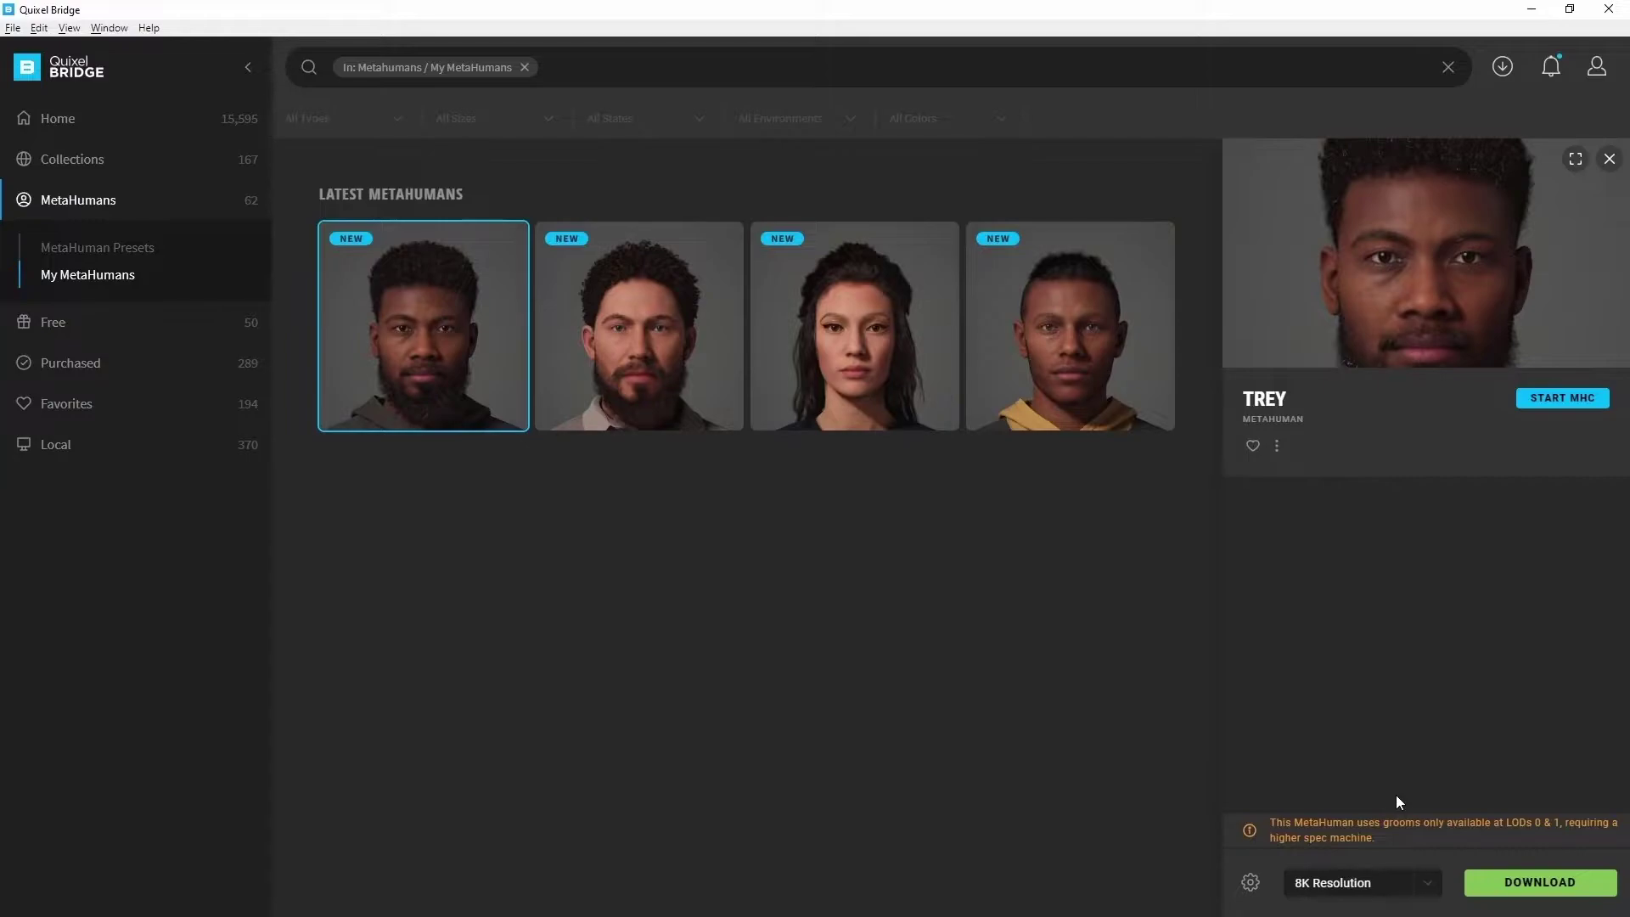
pyautogui.click(1368, 886)
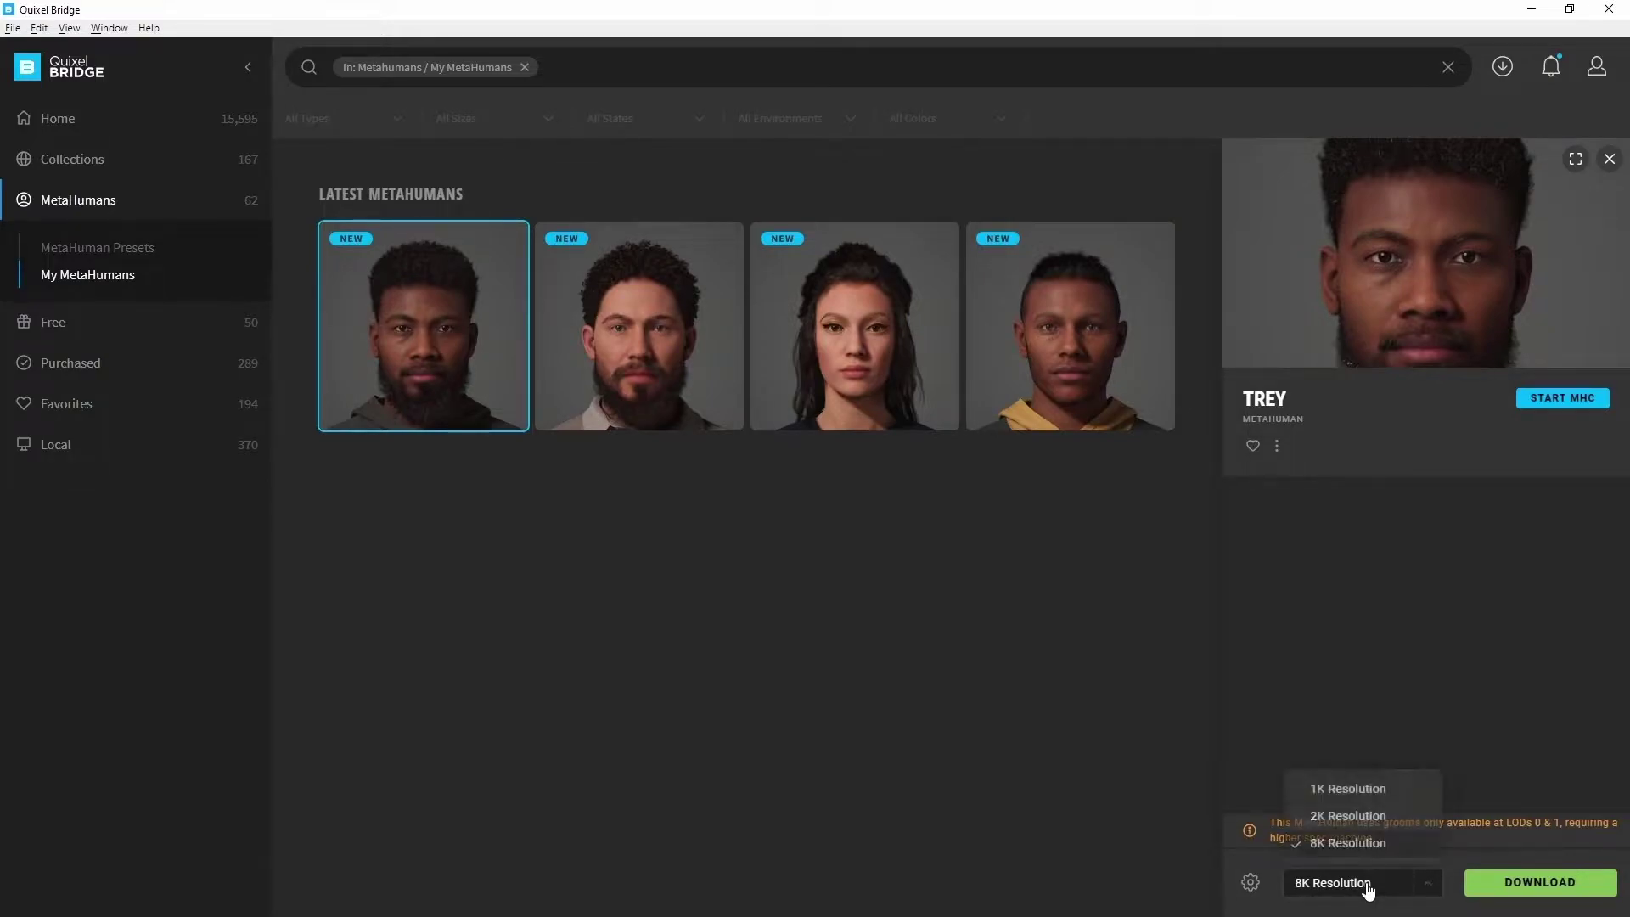
pyautogui.click(1380, 820)
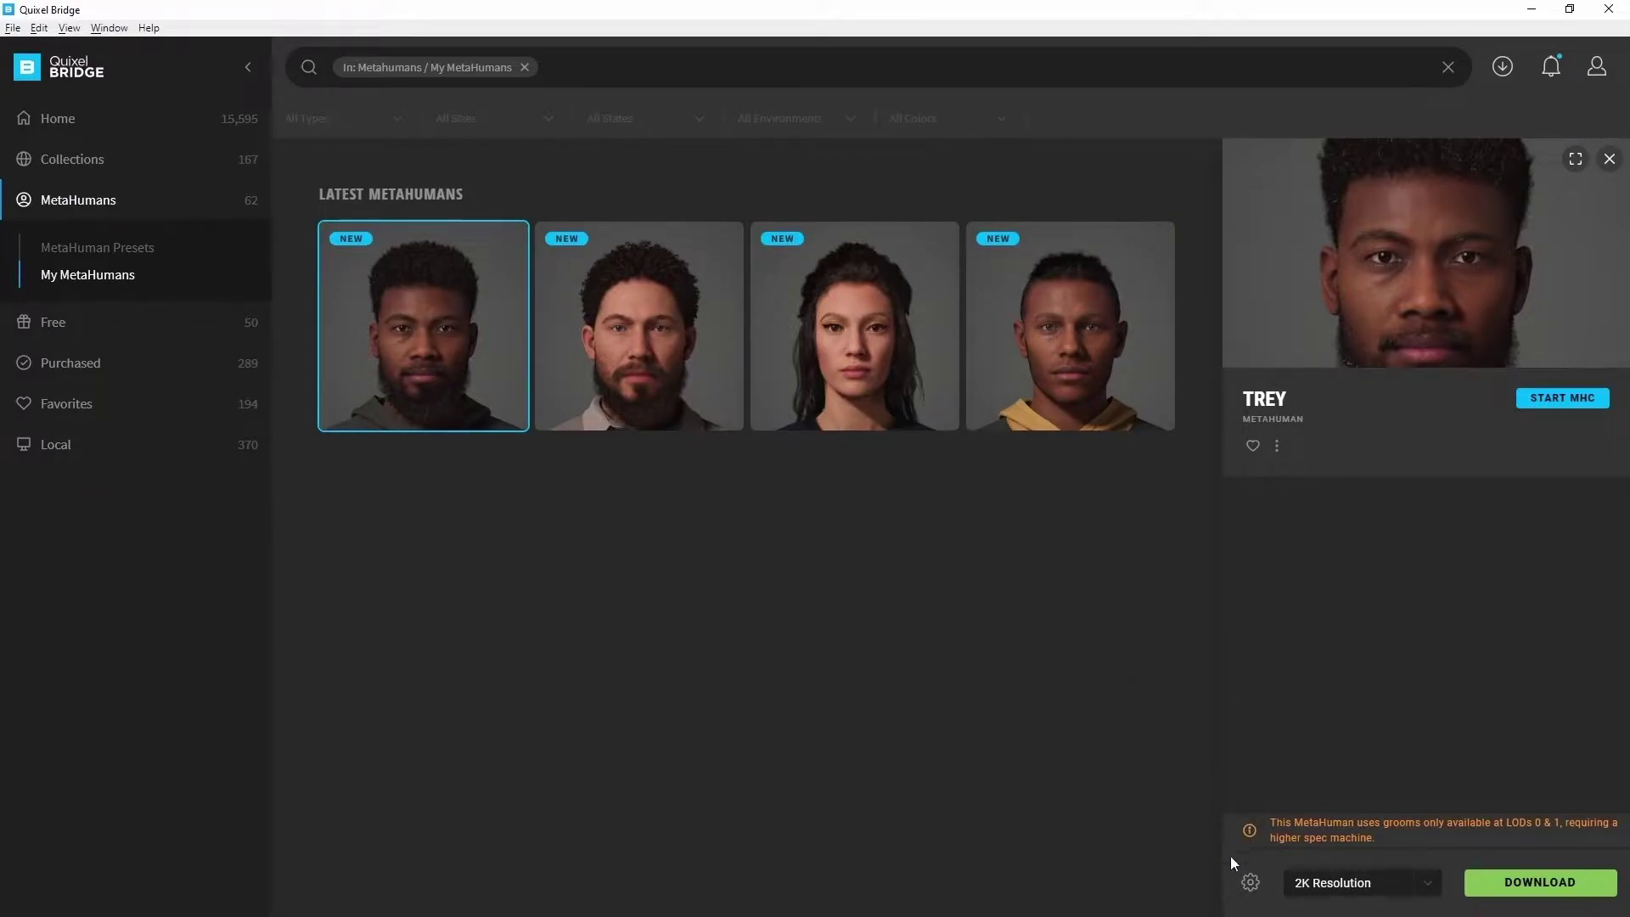
# Step: Set the MetaHumans model download format to UAsset + Source Asset and download Trey
pyautogui.click(1252, 884)
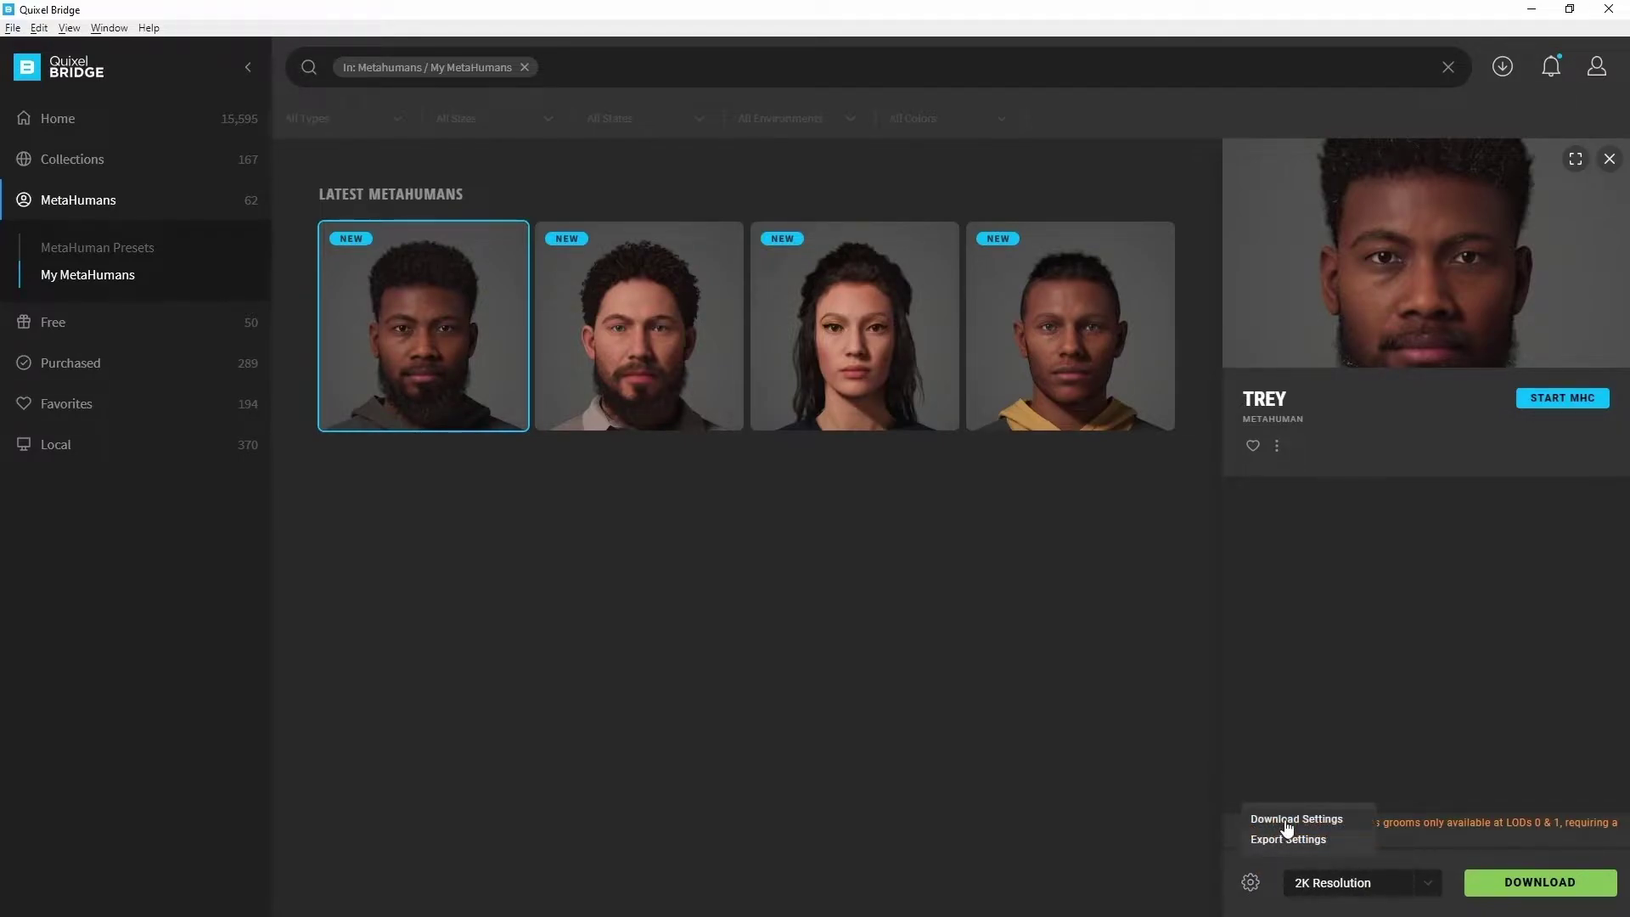
pyautogui.click(1285, 820)
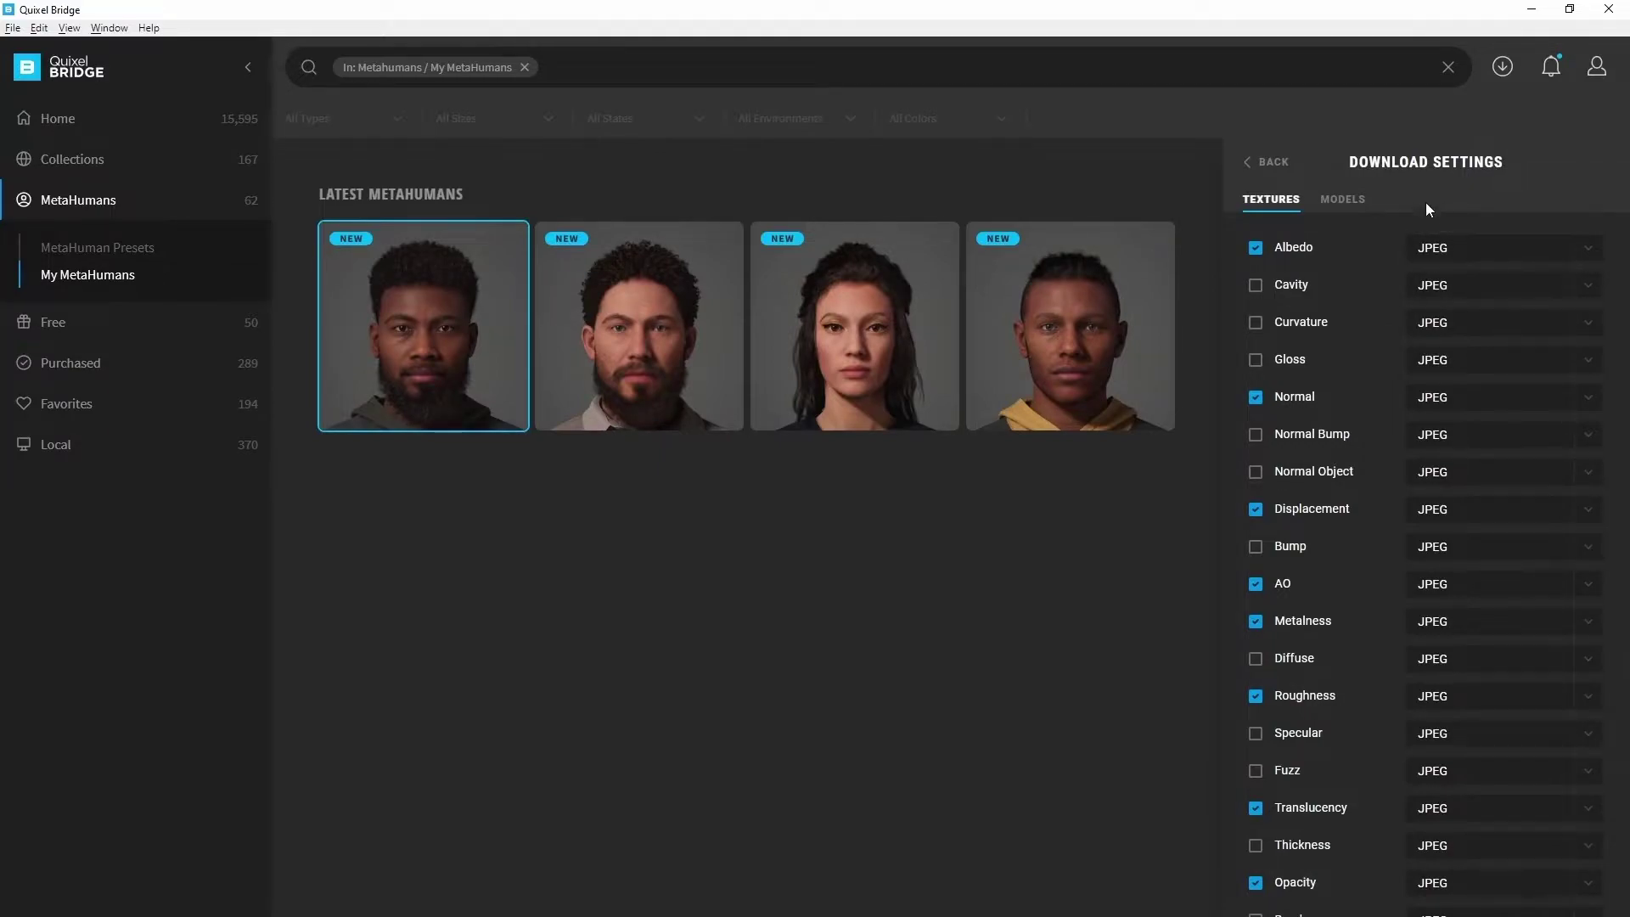
pyautogui.click(1358, 202)
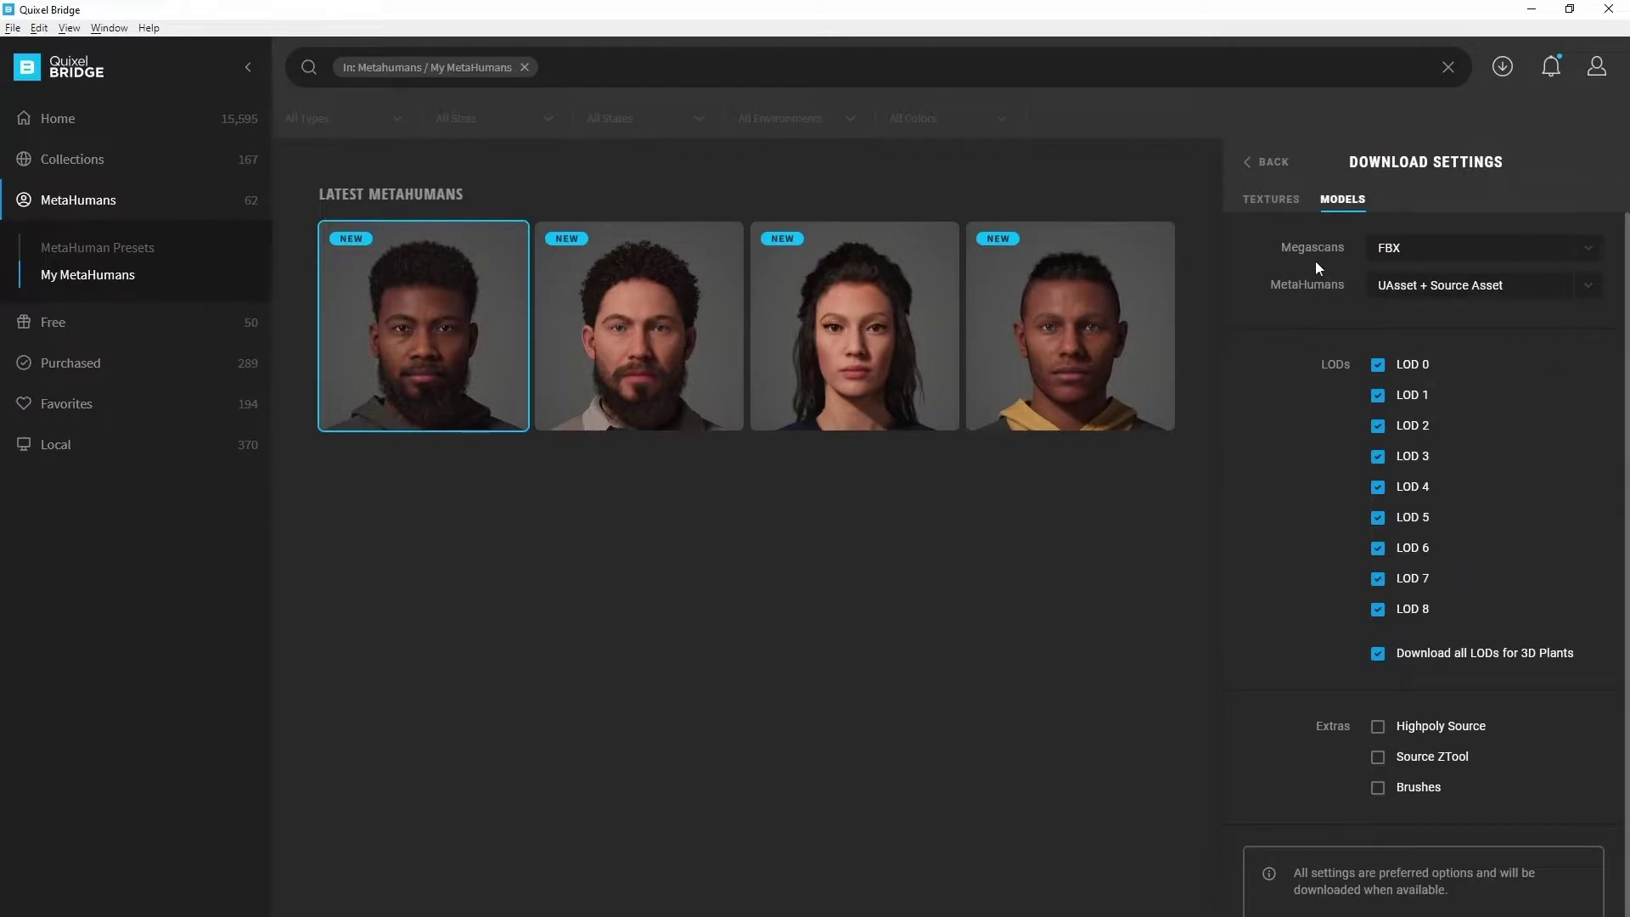
pyautogui.click(1463, 285)
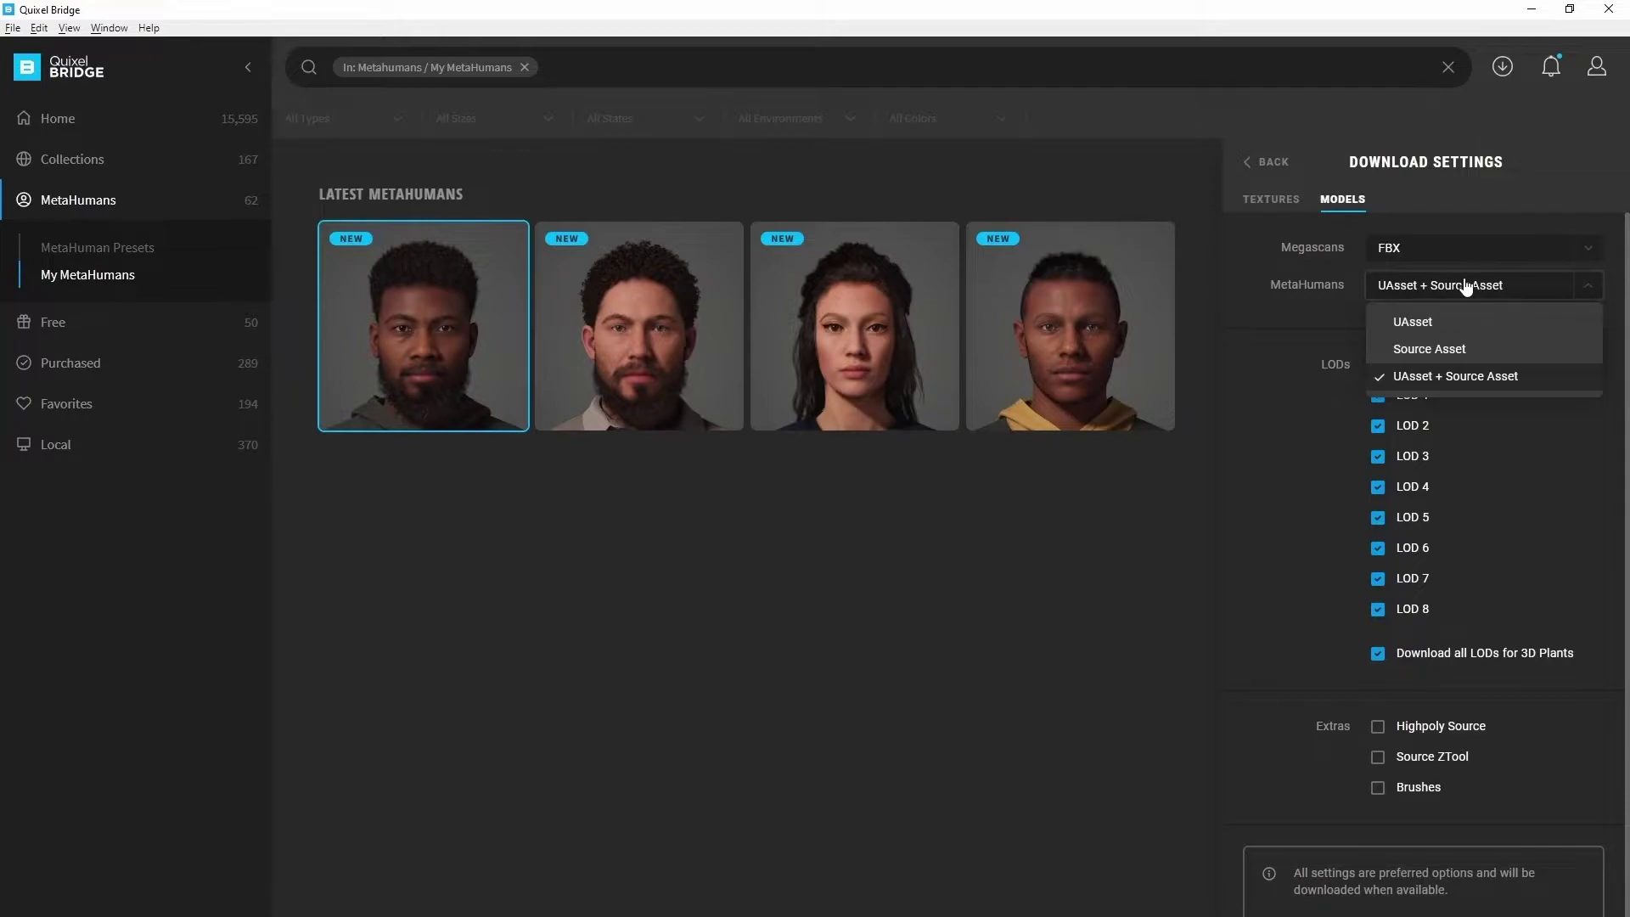
pyautogui.click(1449, 380)
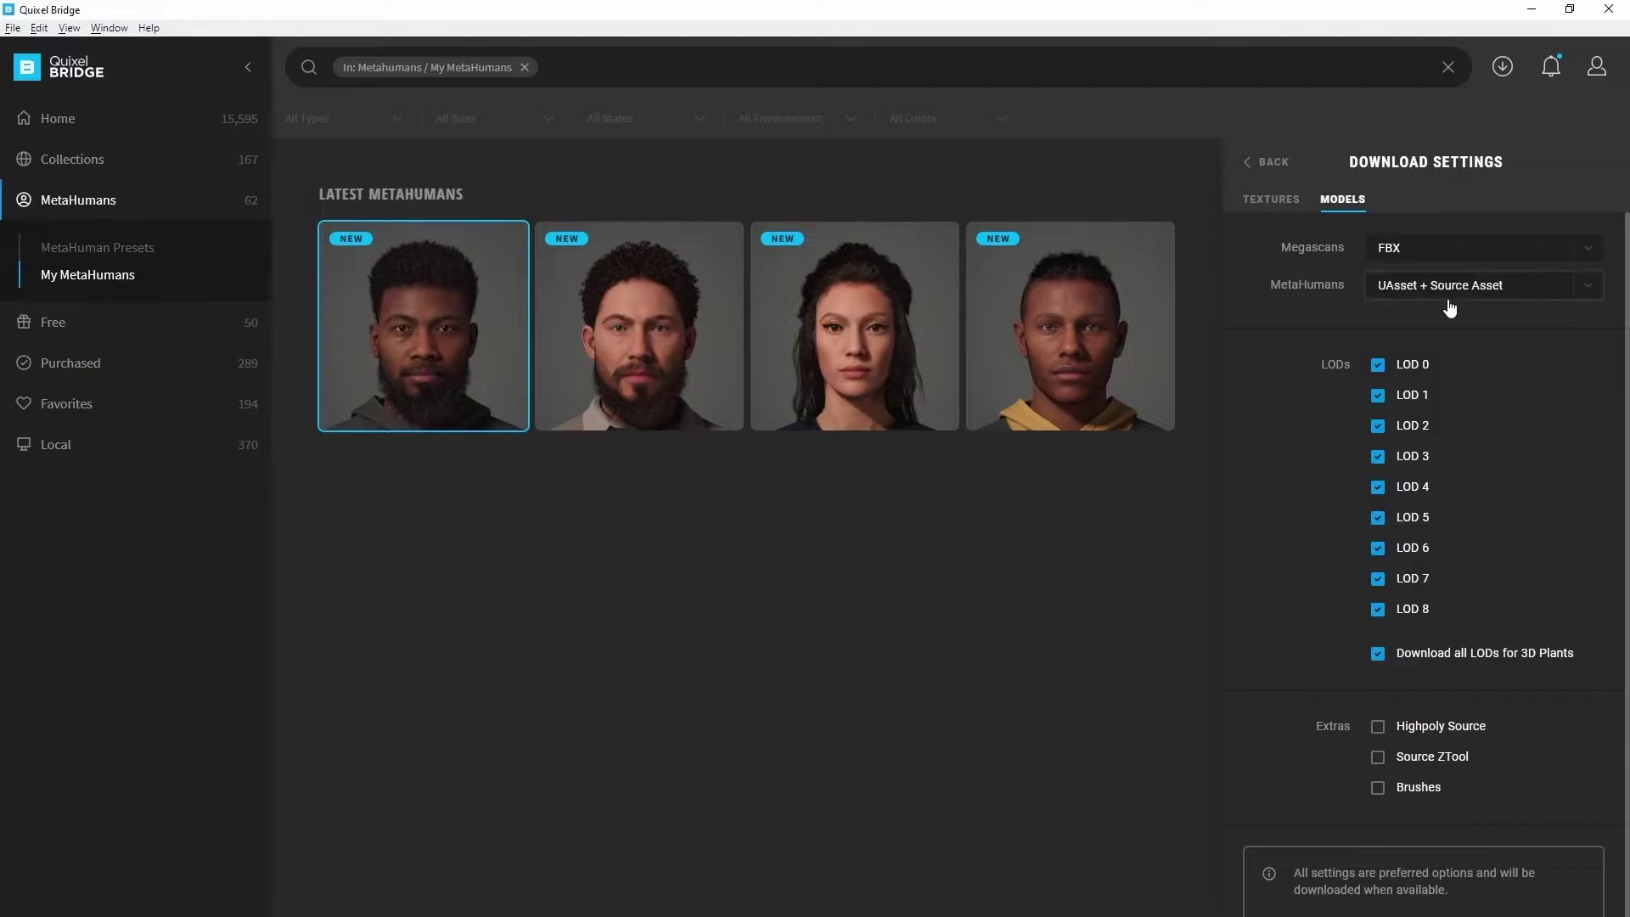
pyautogui.click(1267, 163)
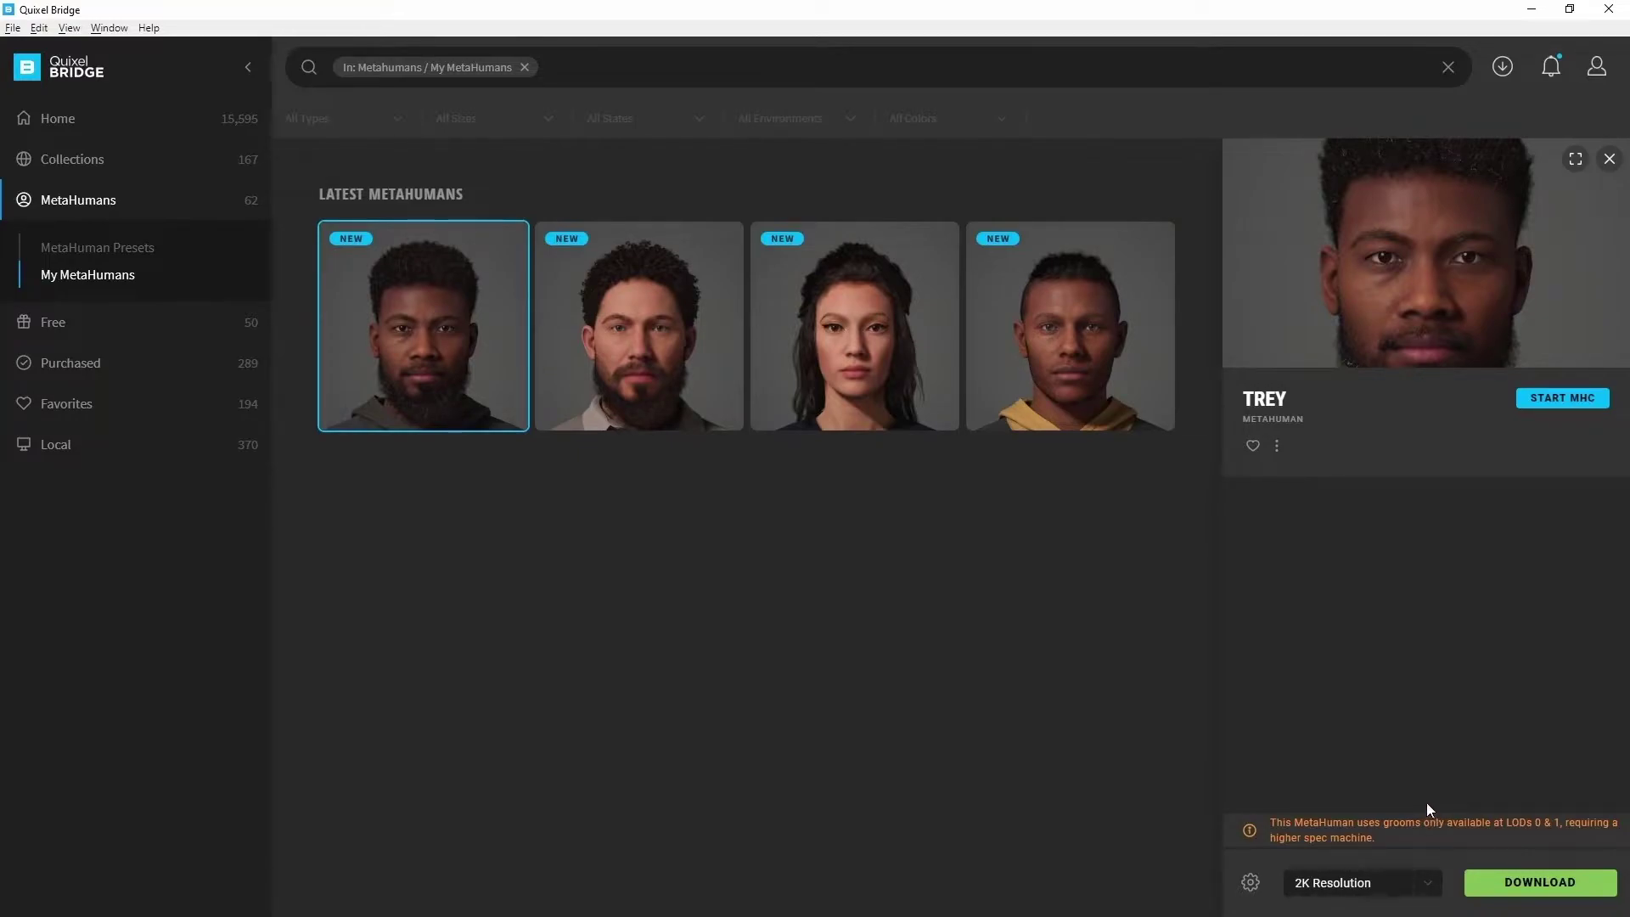
pyautogui.click(1528, 879)
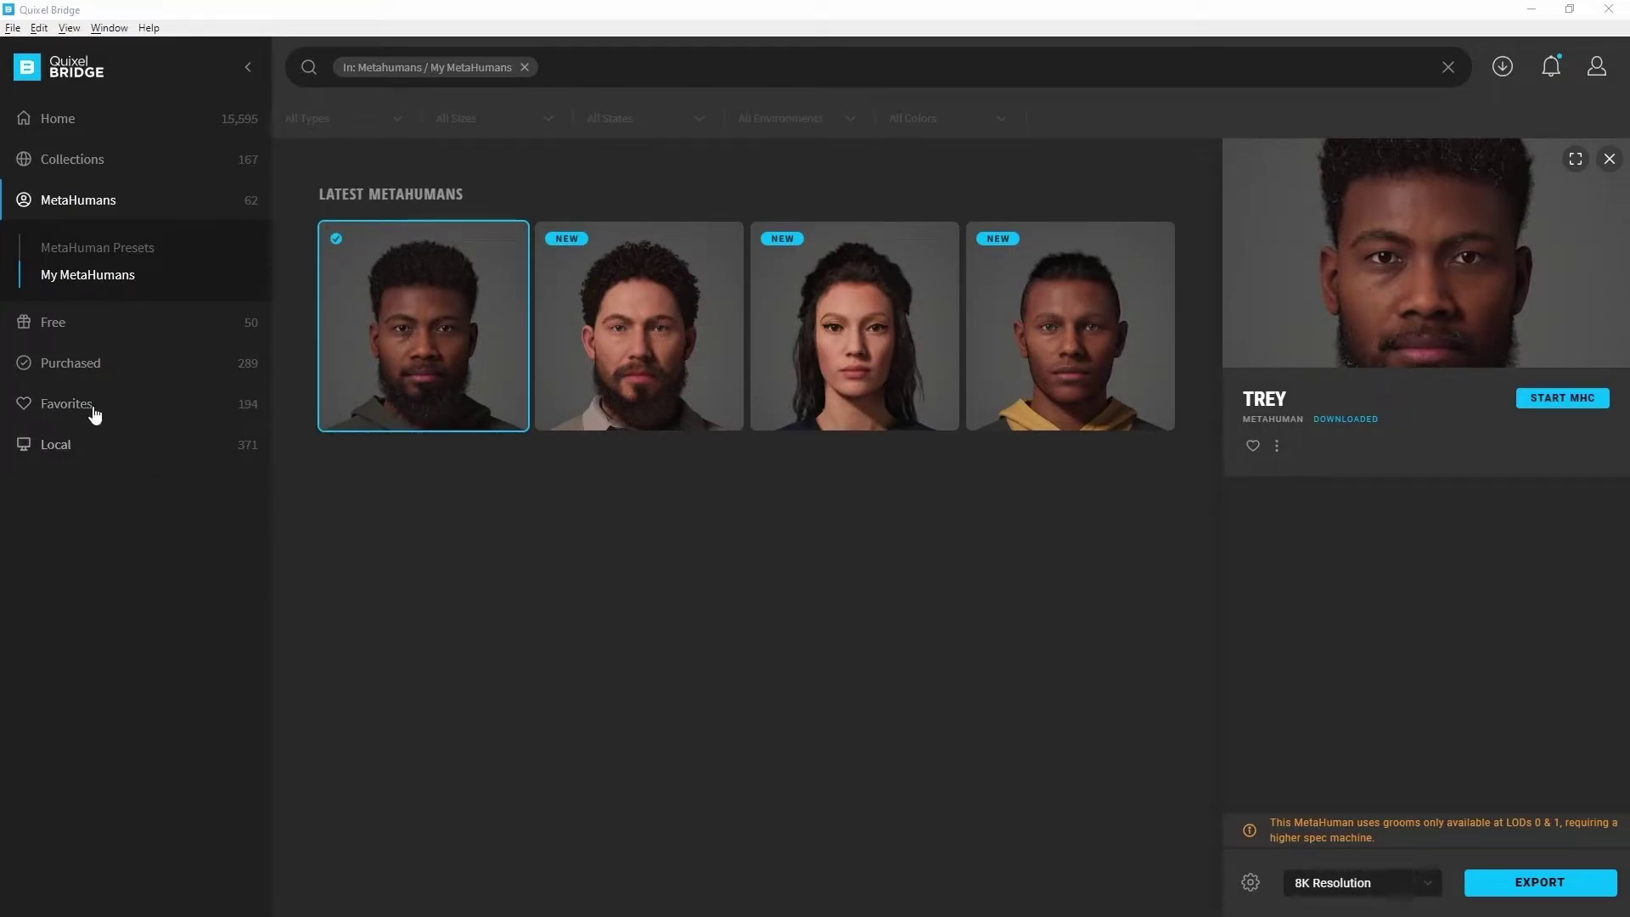
# Step: Select the downloaded Trey among the local MetaHumans
pyautogui.click(85, 455)
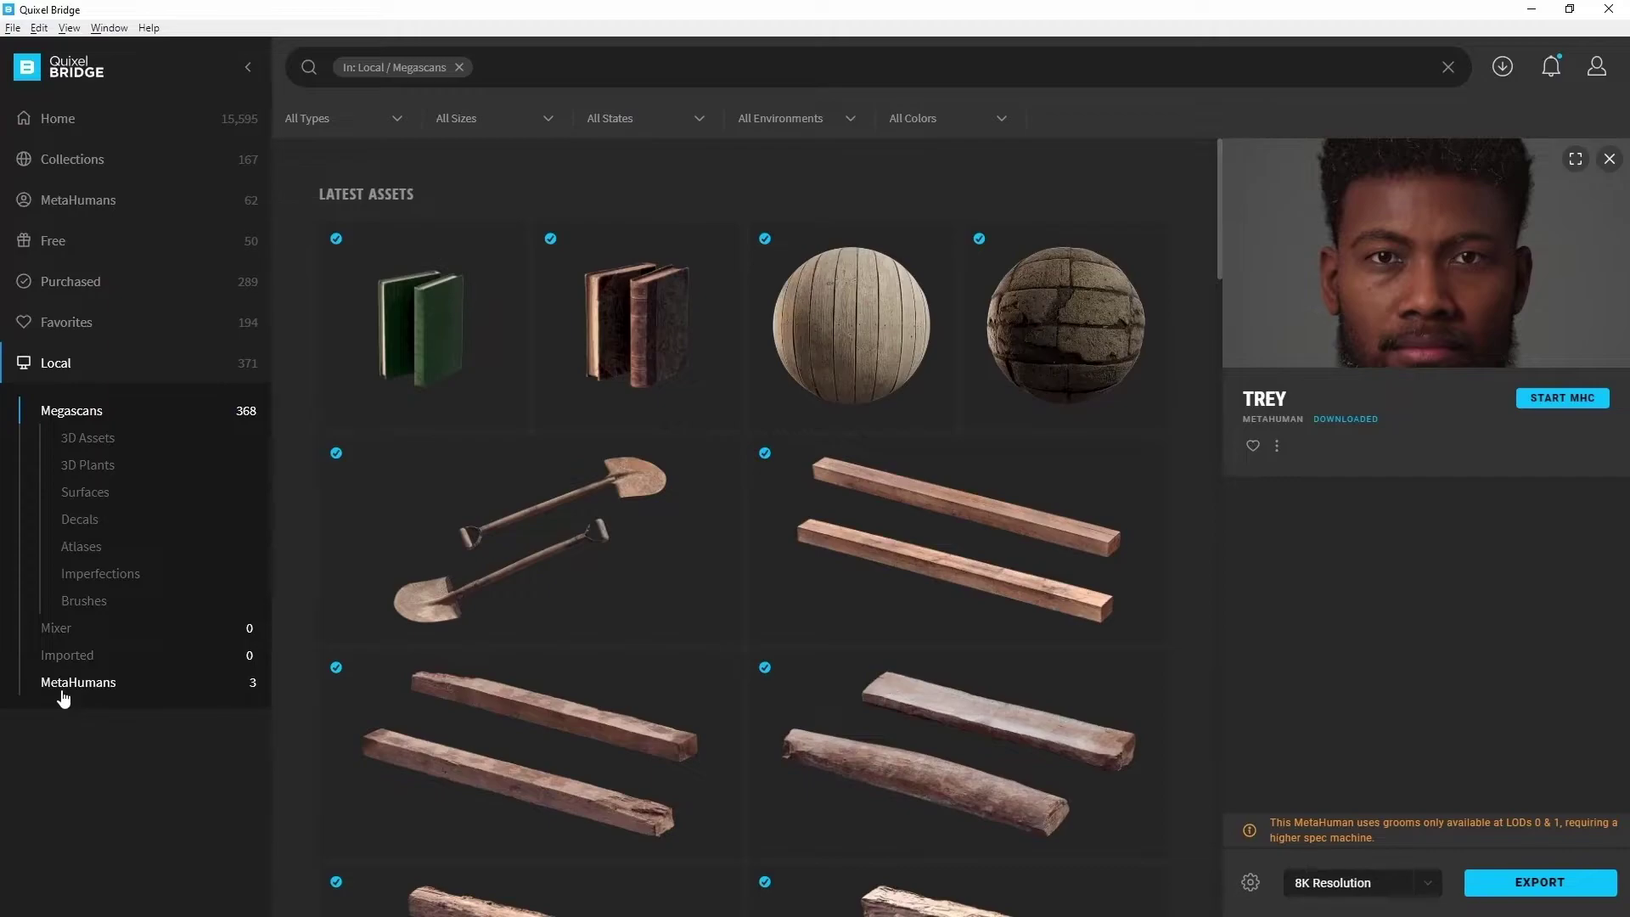
pyautogui.click(64, 689)
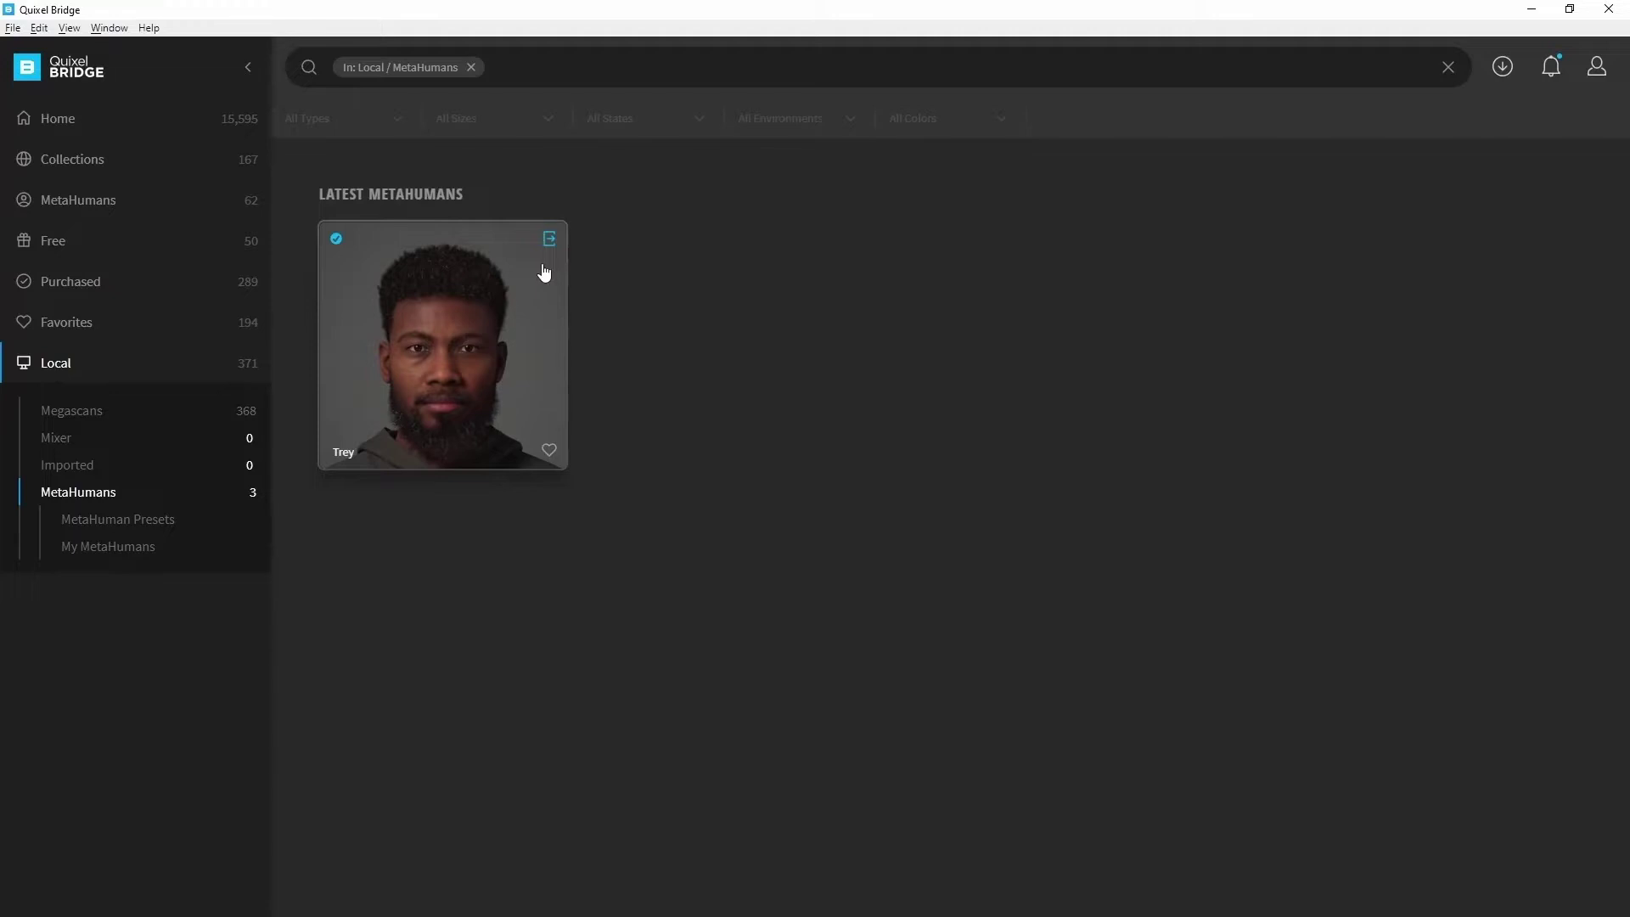
pyautogui.click(456, 347)
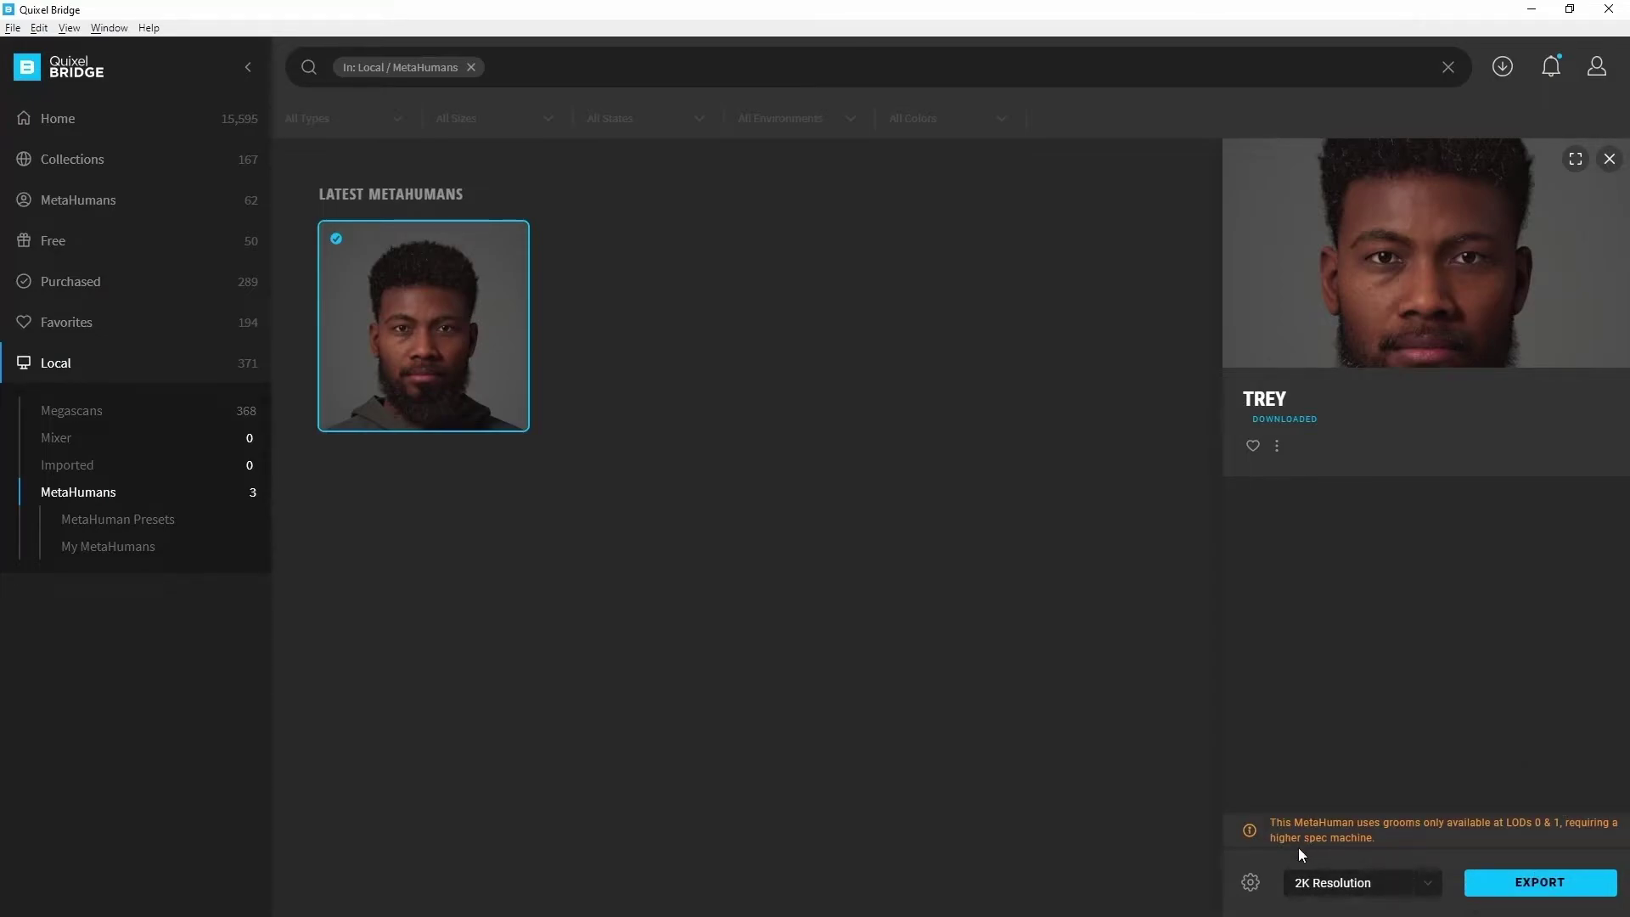
# Step: Download the Unreal Engine export plugin from Trey's export settings
pyautogui.click(1250, 882)
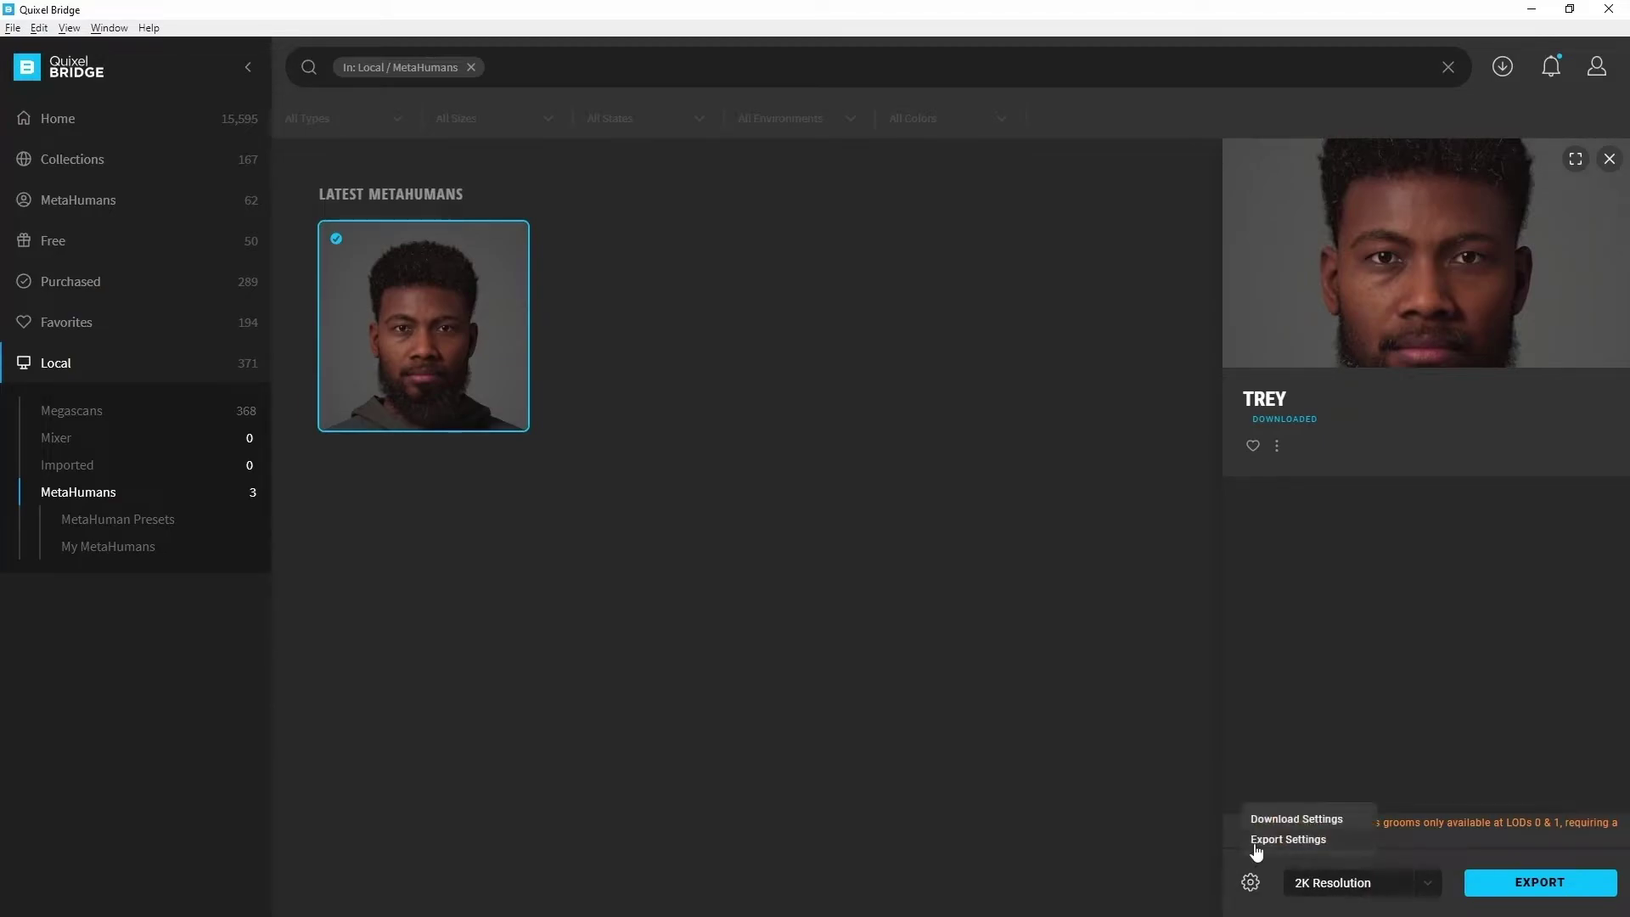
pyautogui.click(1273, 839)
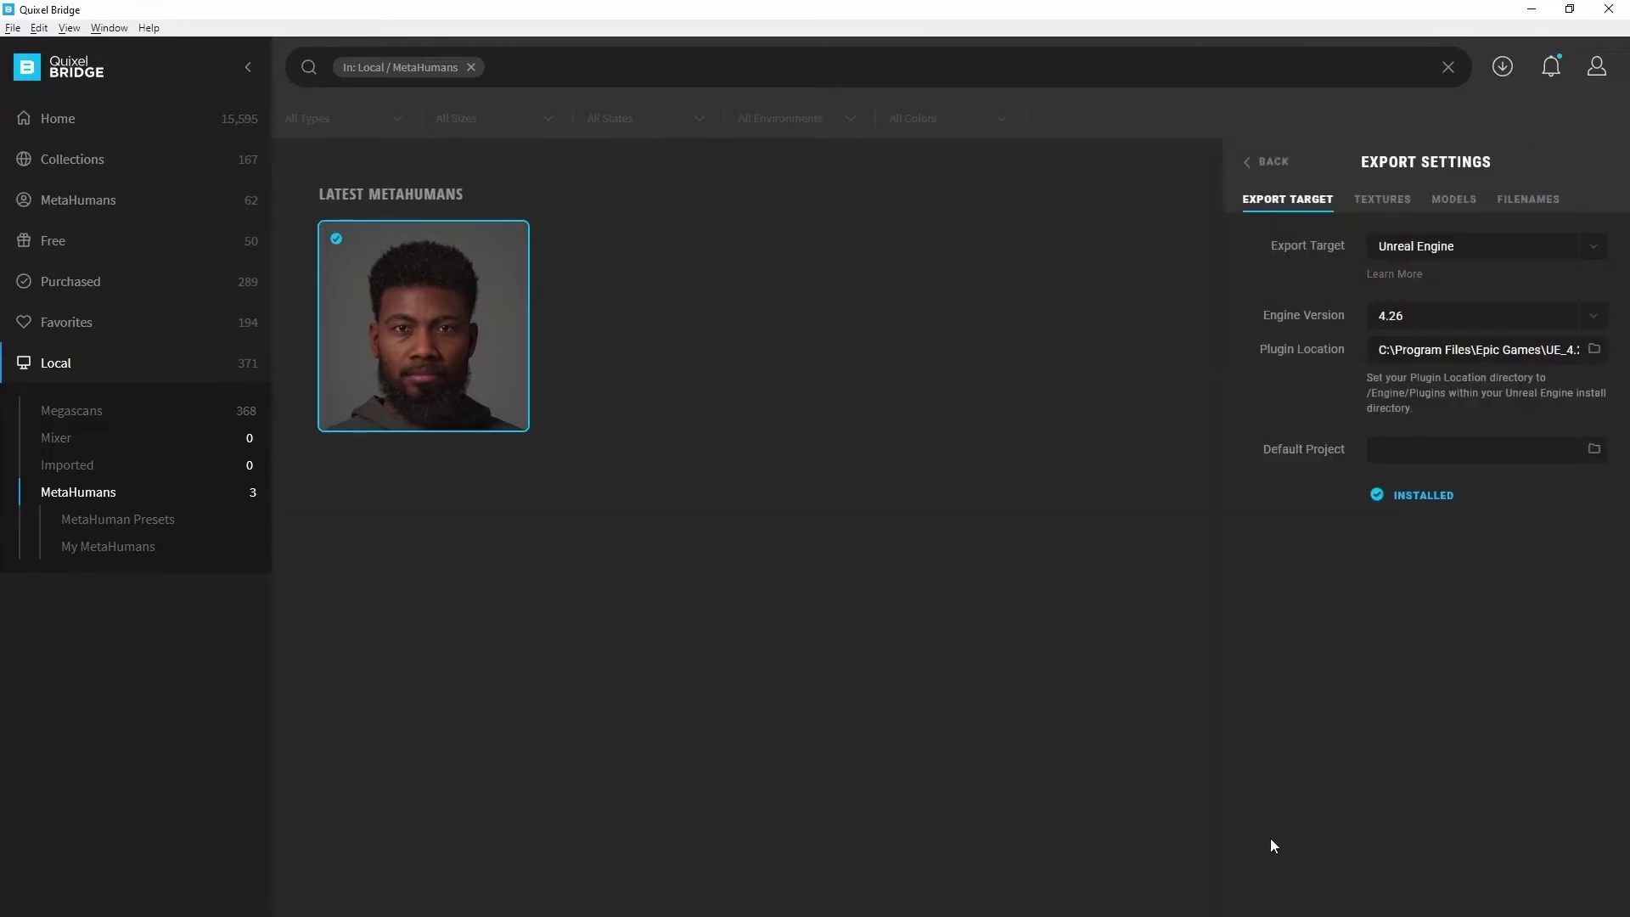
pyautogui.click(1403, 275)
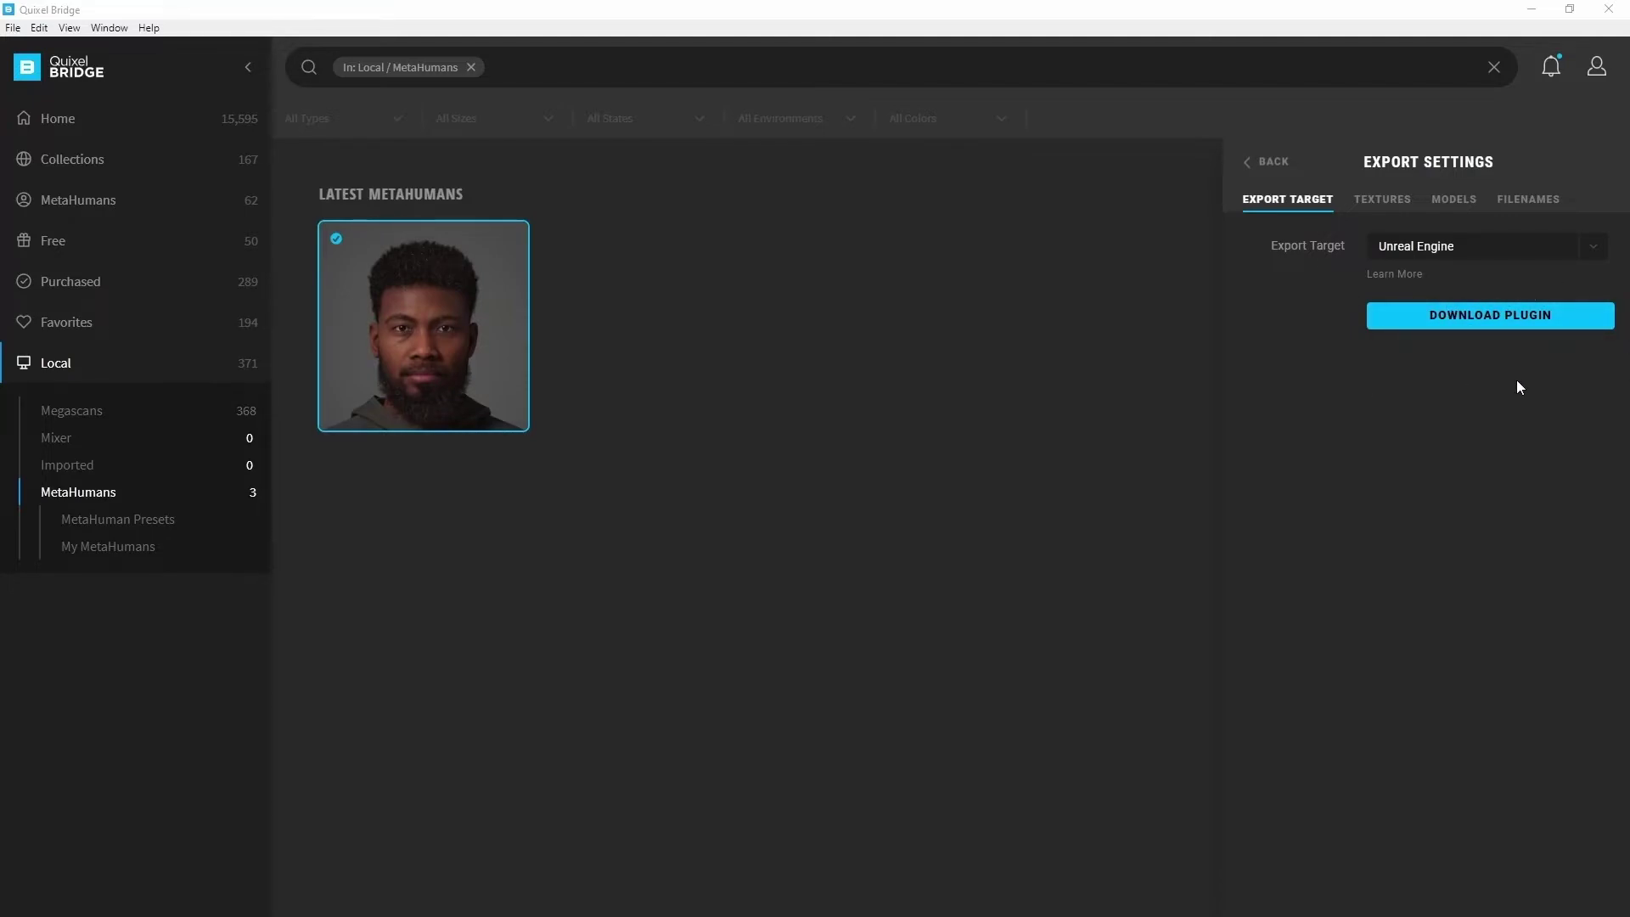
pyautogui.click(1496, 330)
pyautogui.click(1488, 326)
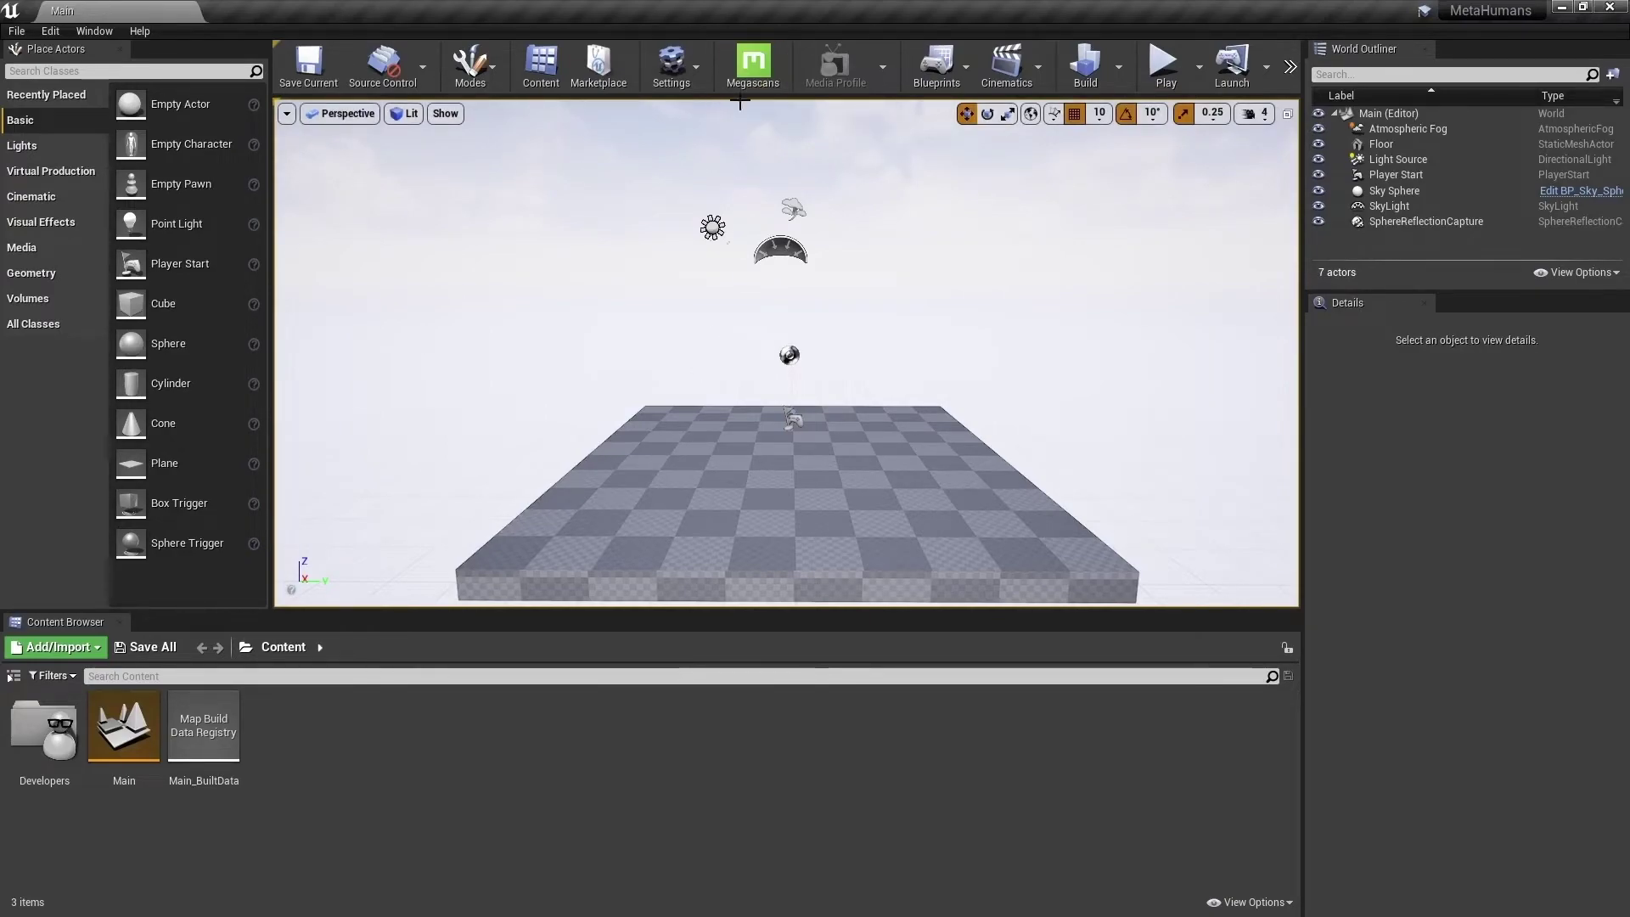
# Step: Switch to Unreal Engine and check the Megascans plugin's enabled status by searching the plugins for "Mega"
pyautogui.click(694, 65)
pyautogui.click(705, 153)
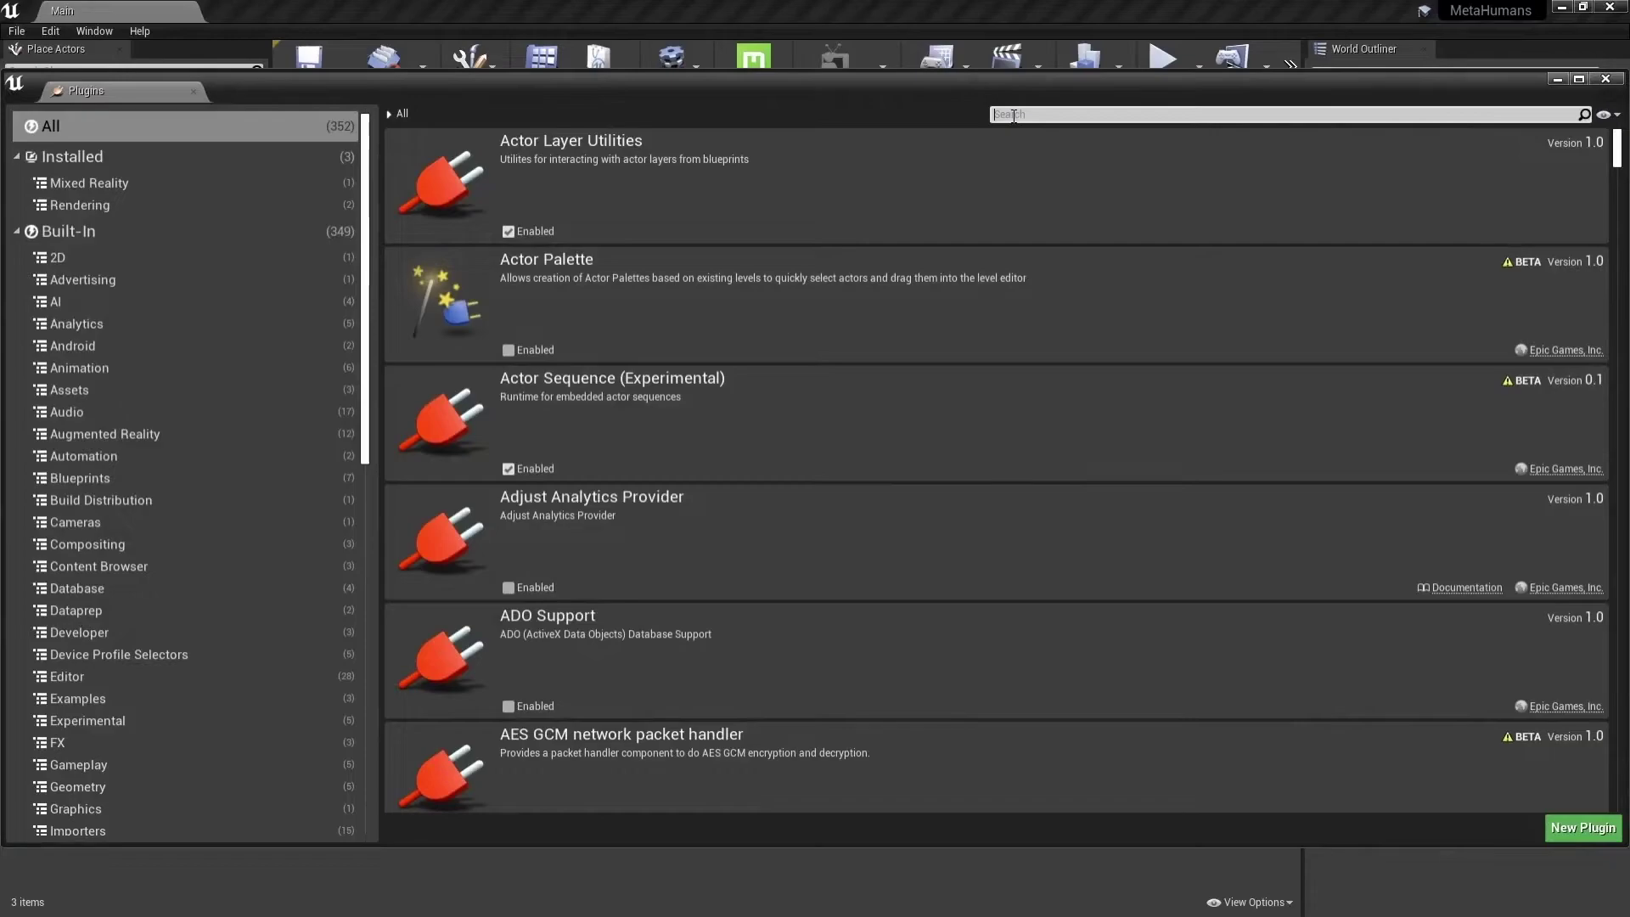
pyautogui.write('Mega')
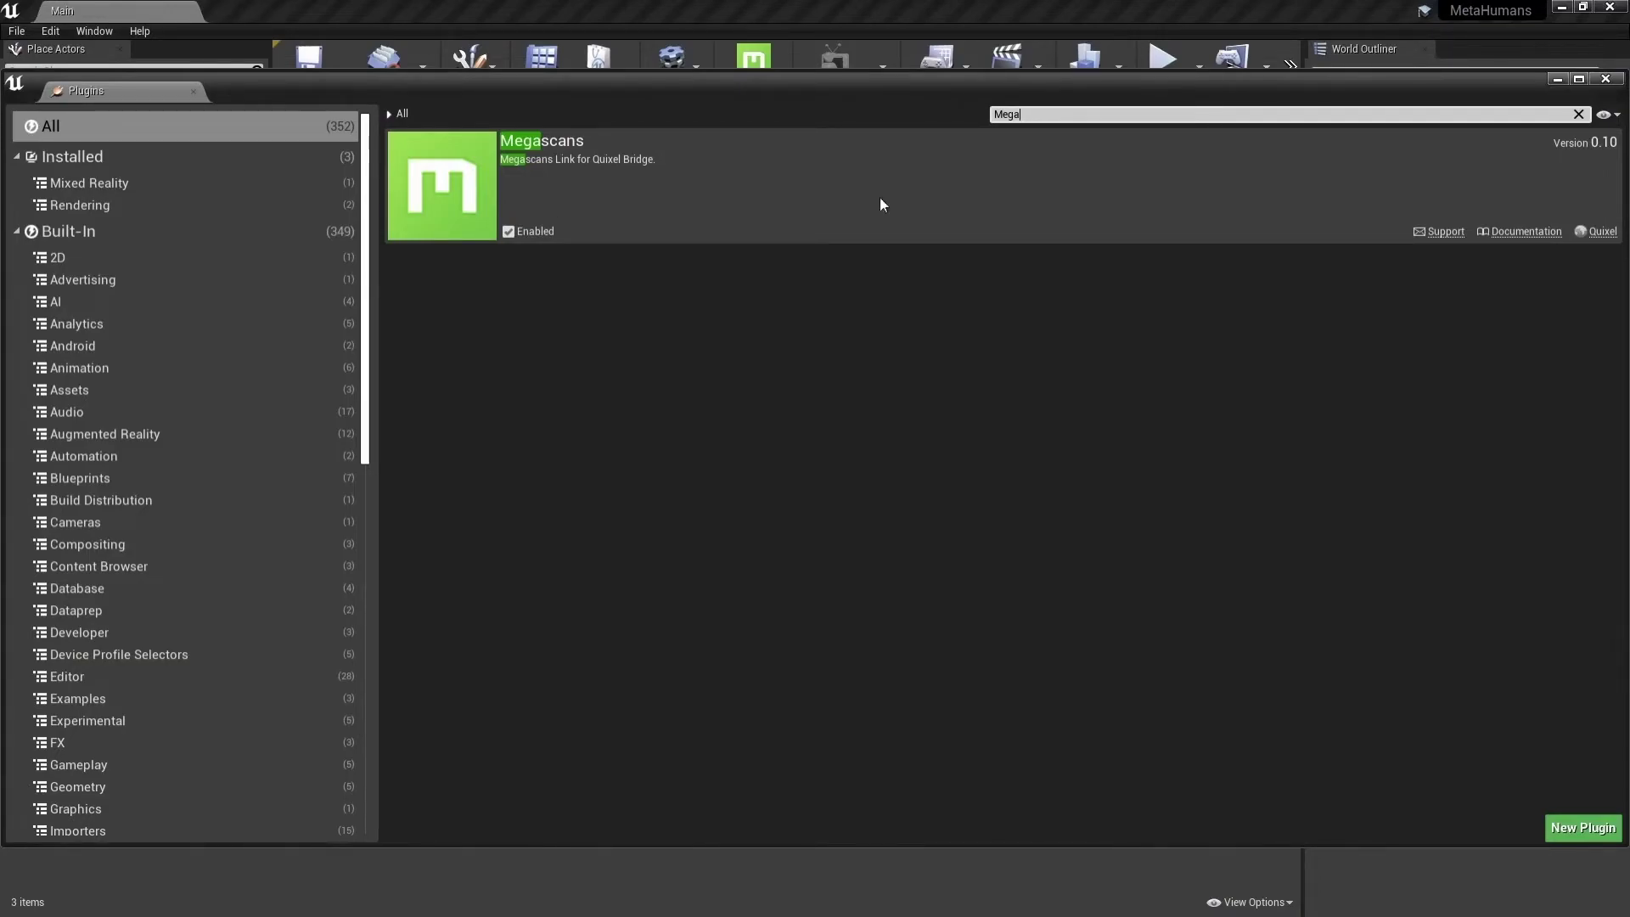
pyautogui.click(1605, 80)
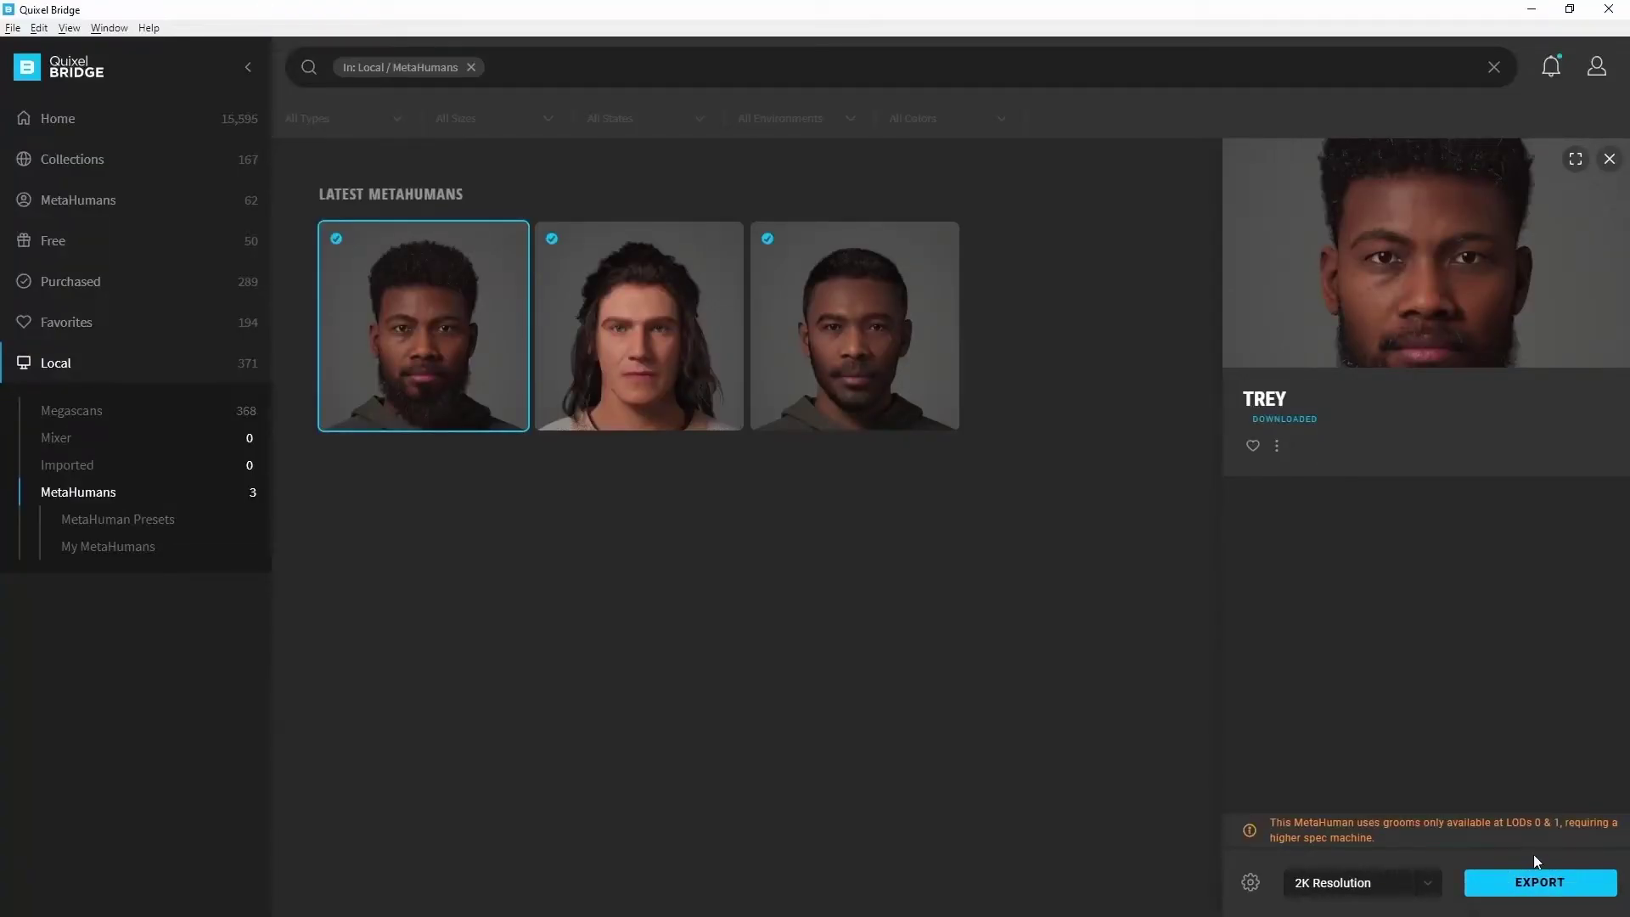
# Step: Export Trey from Quixel Bridge to the Unreal project, enabling all missing plugins and project settings with an immediate editor restart
pyautogui.click(1519, 882)
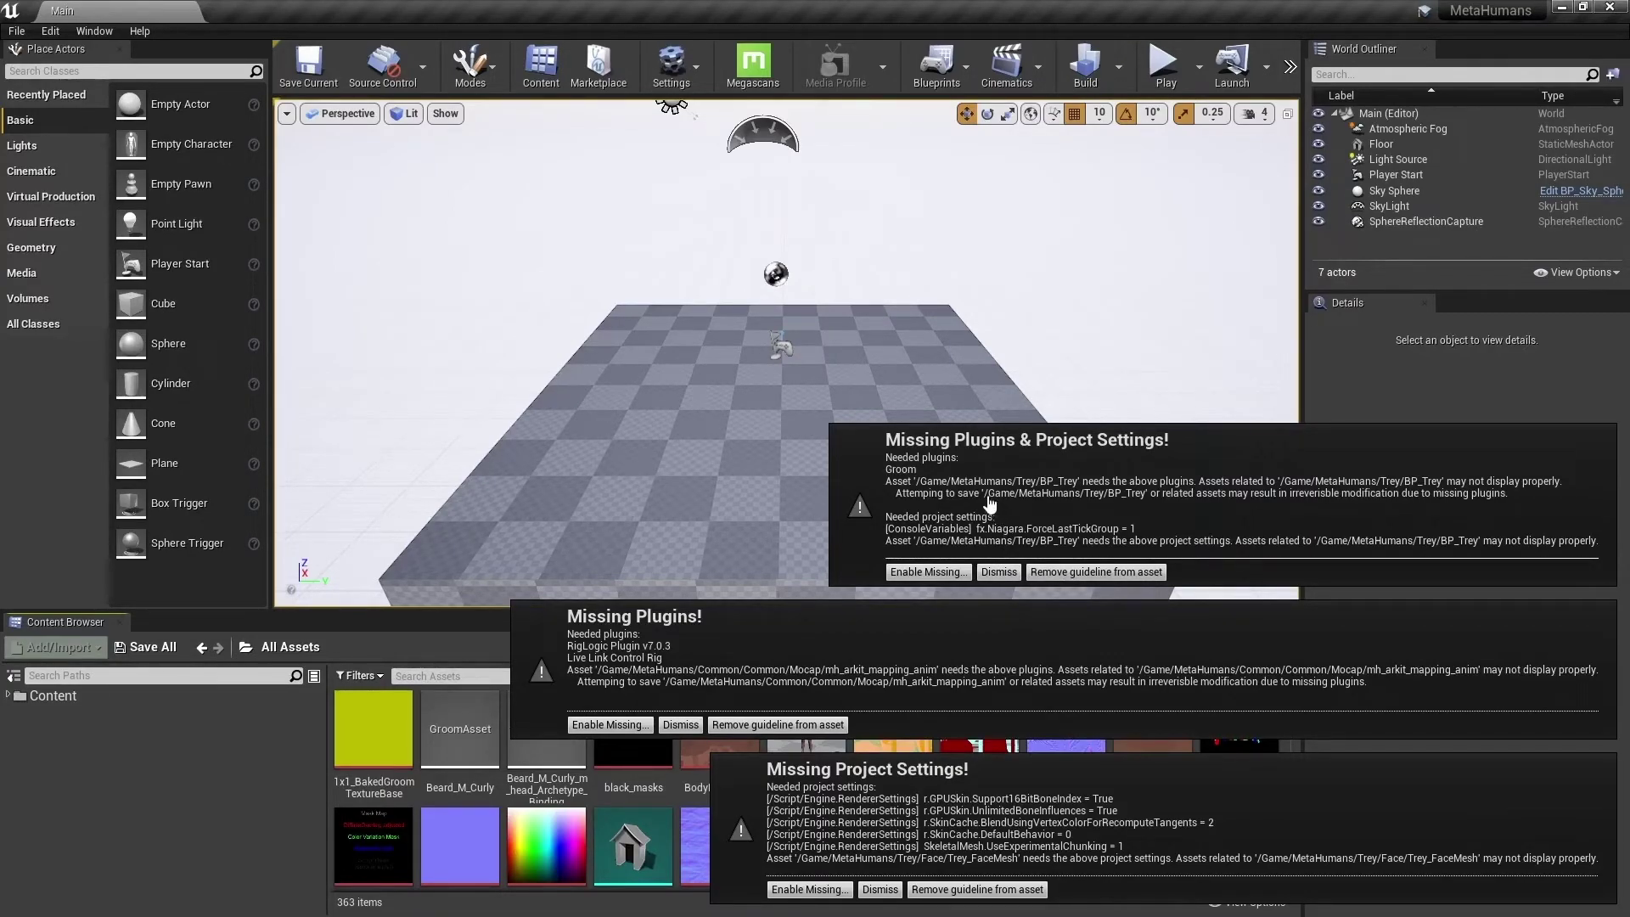
pyautogui.click(912, 572)
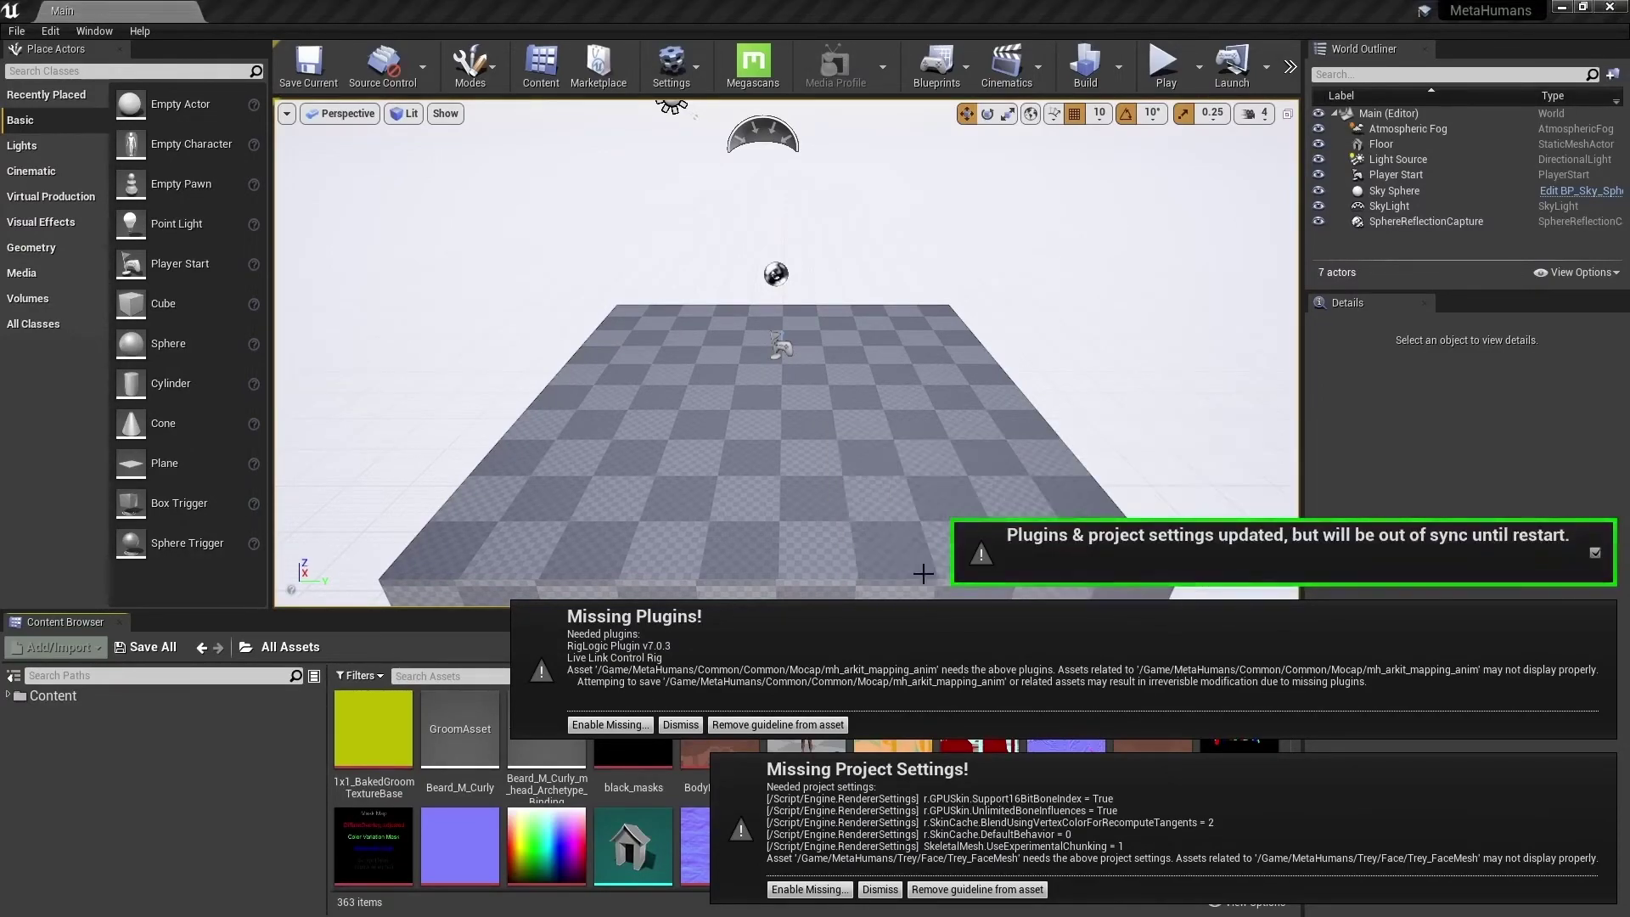
pyautogui.click(608, 724)
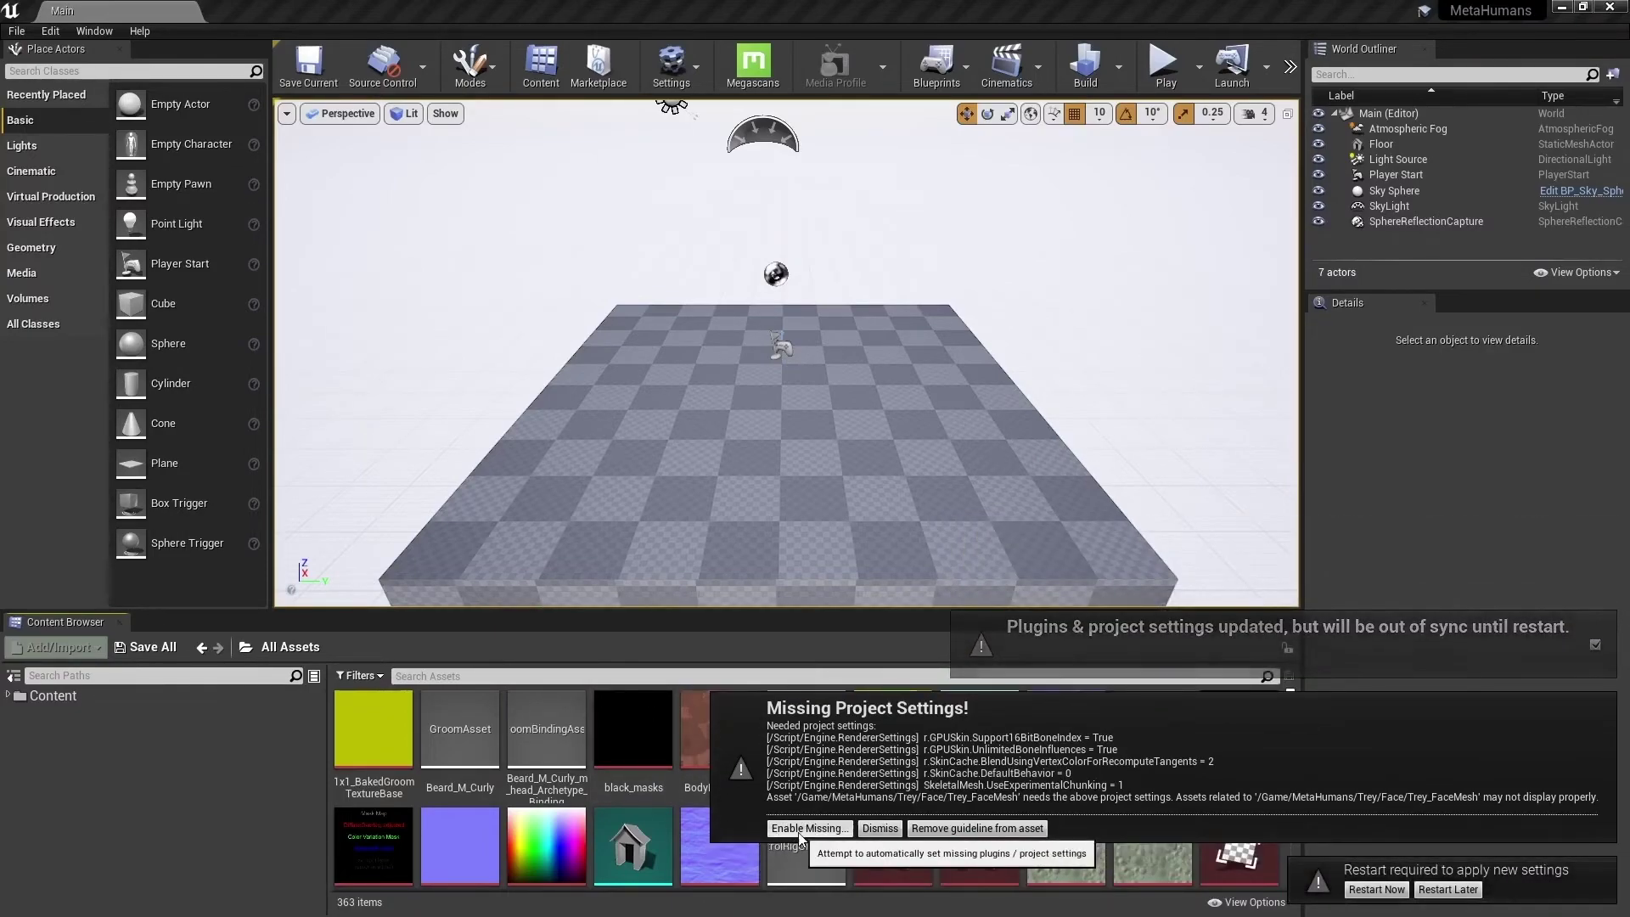
pyautogui.click(798, 829)
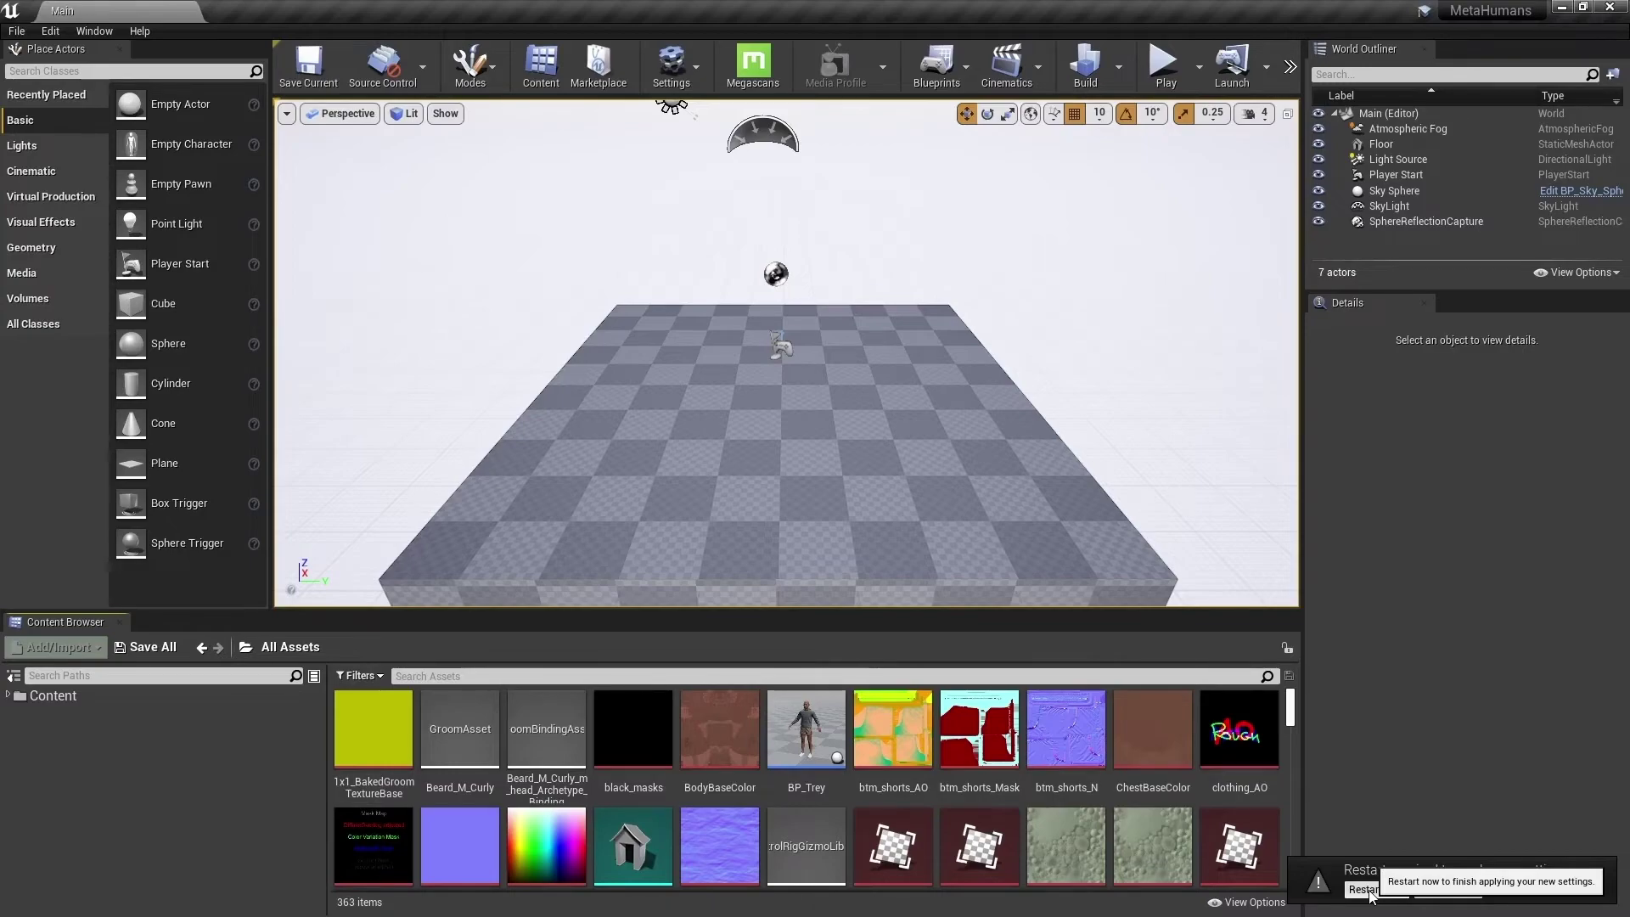
pyautogui.click(1365, 889)
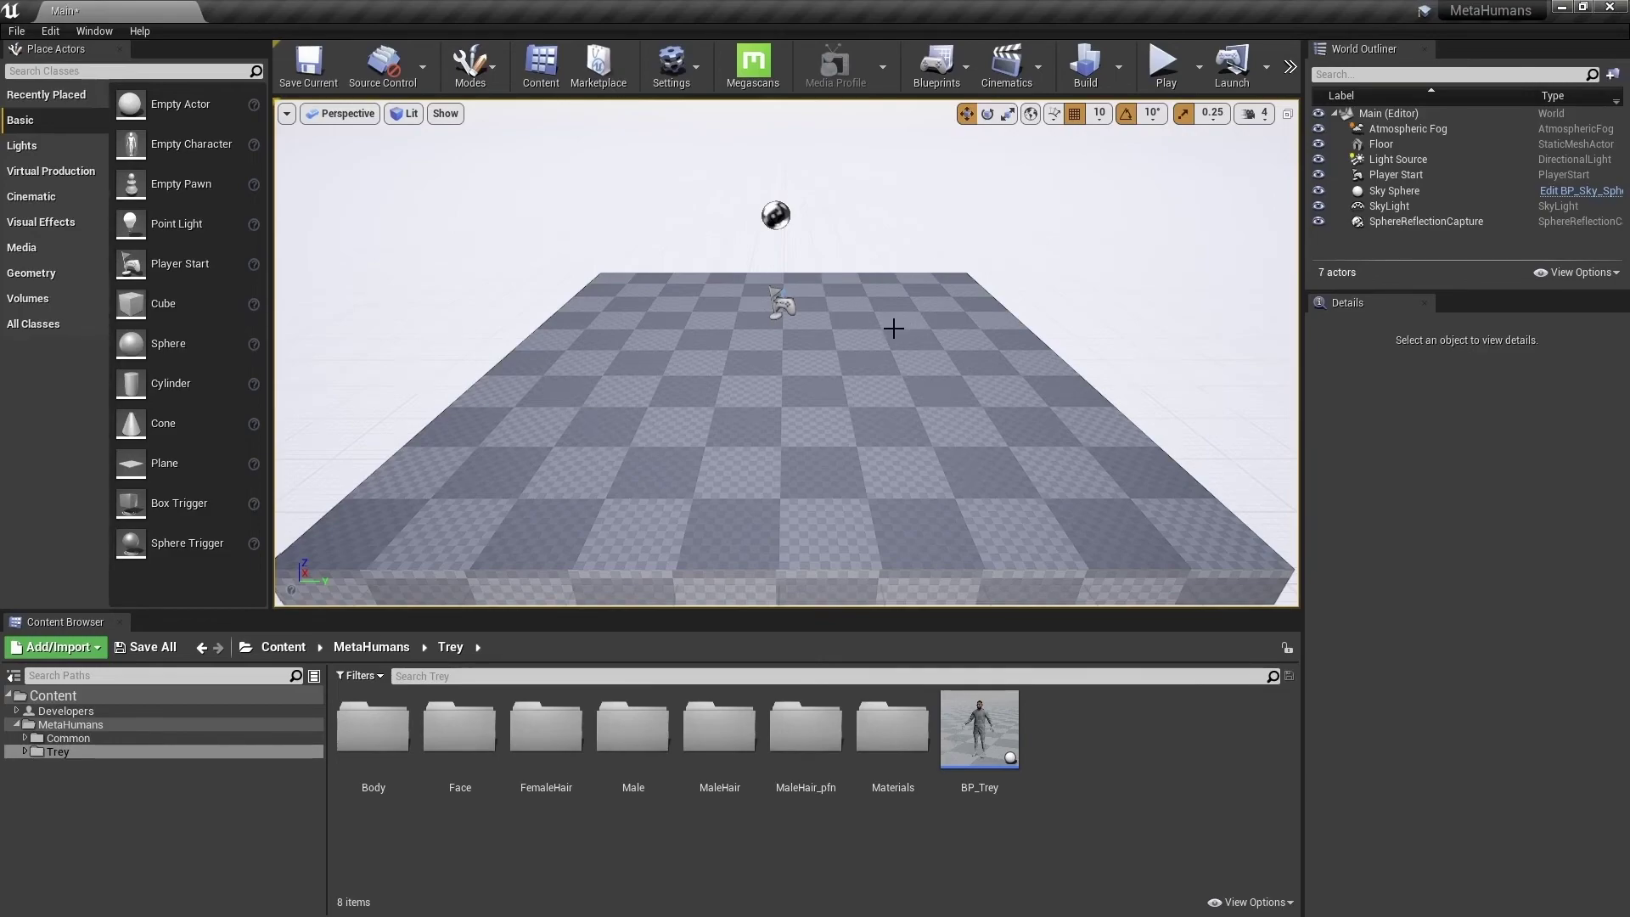
# Step: Place the BP_Trey blueprint from the MetaHumans/Trey folder onto the checkered floor of the level
pyautogui.click(57, 752)
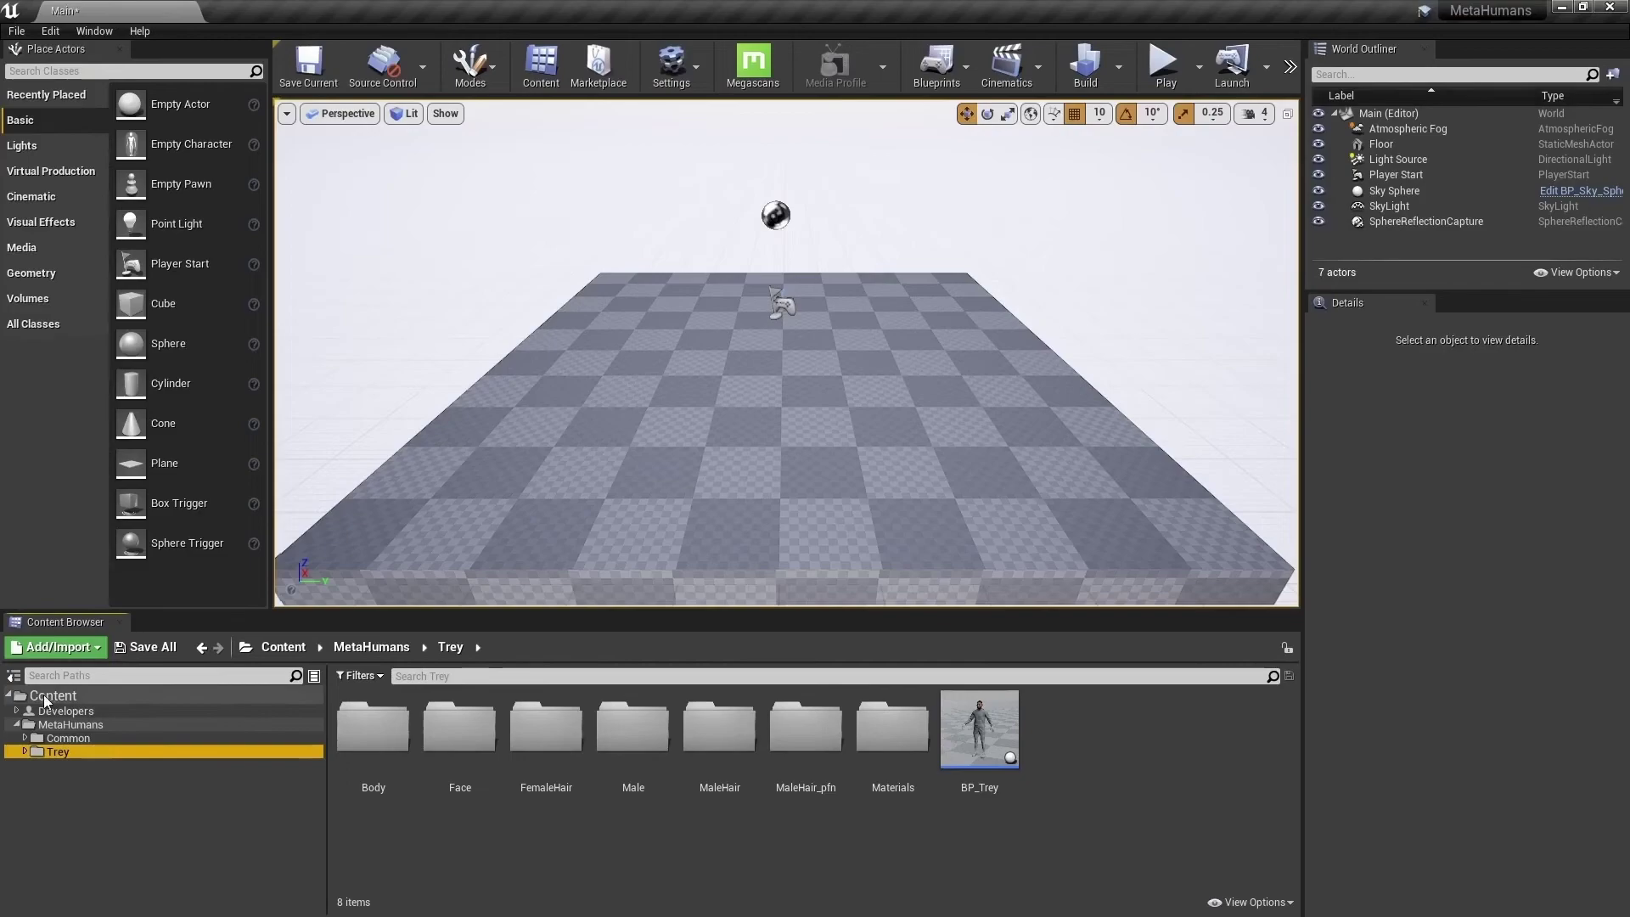
pyautogui.click(176, 726)
pyautogui.click(49, 753)
pyautogui.click(982, 738)
pyautogui.moveTo(982, 738); pyautogui.dragTo(873, 521)
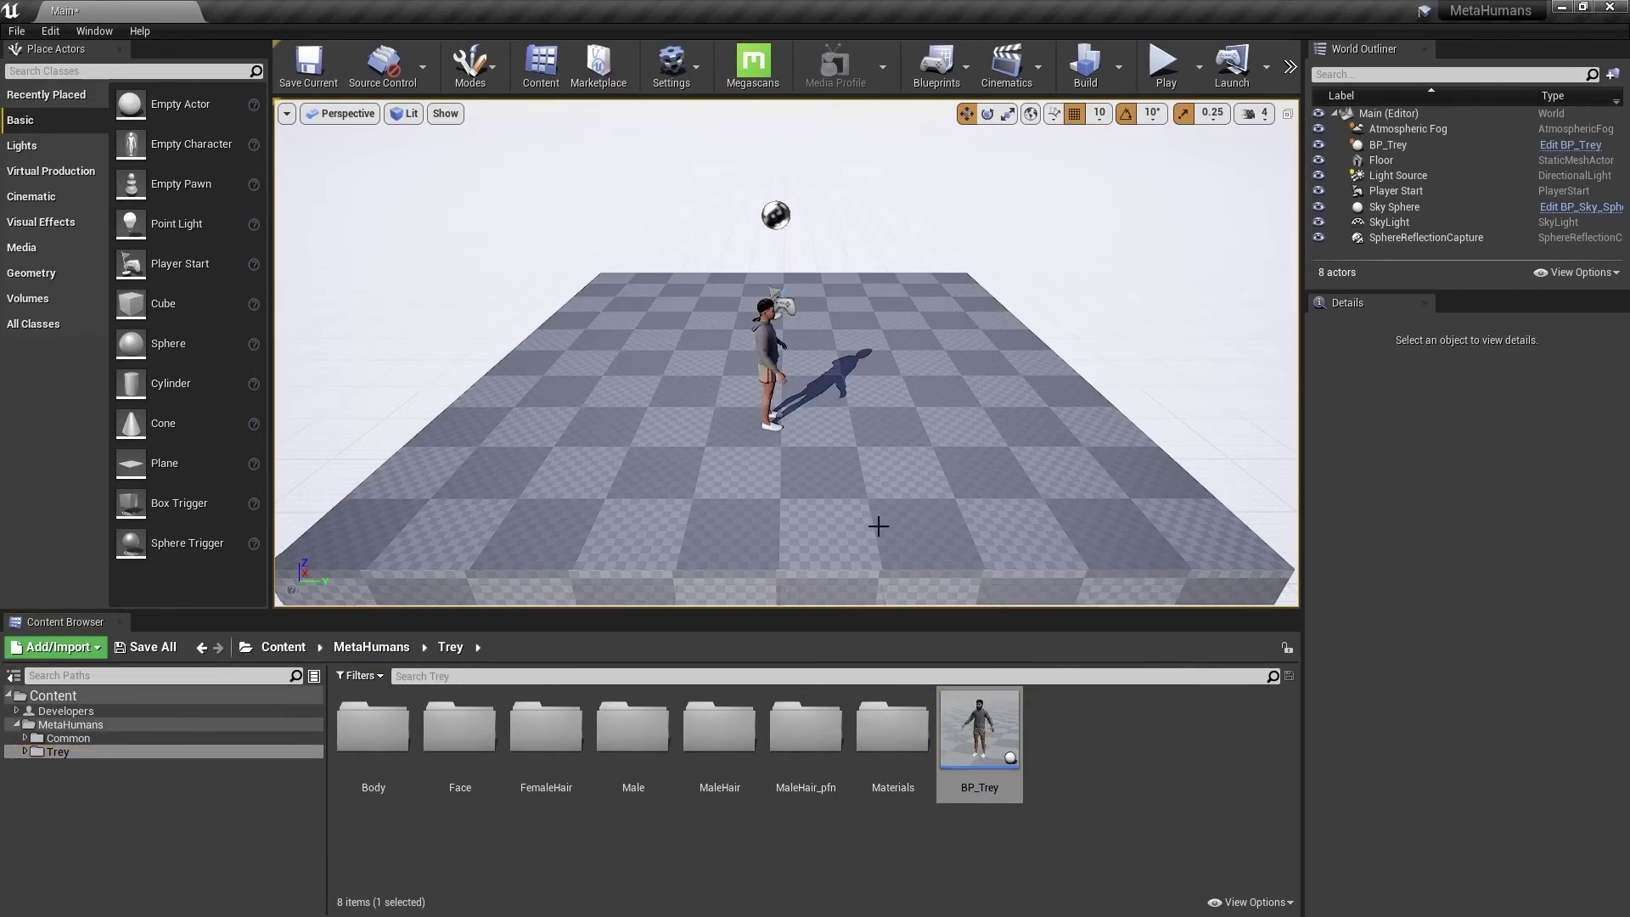